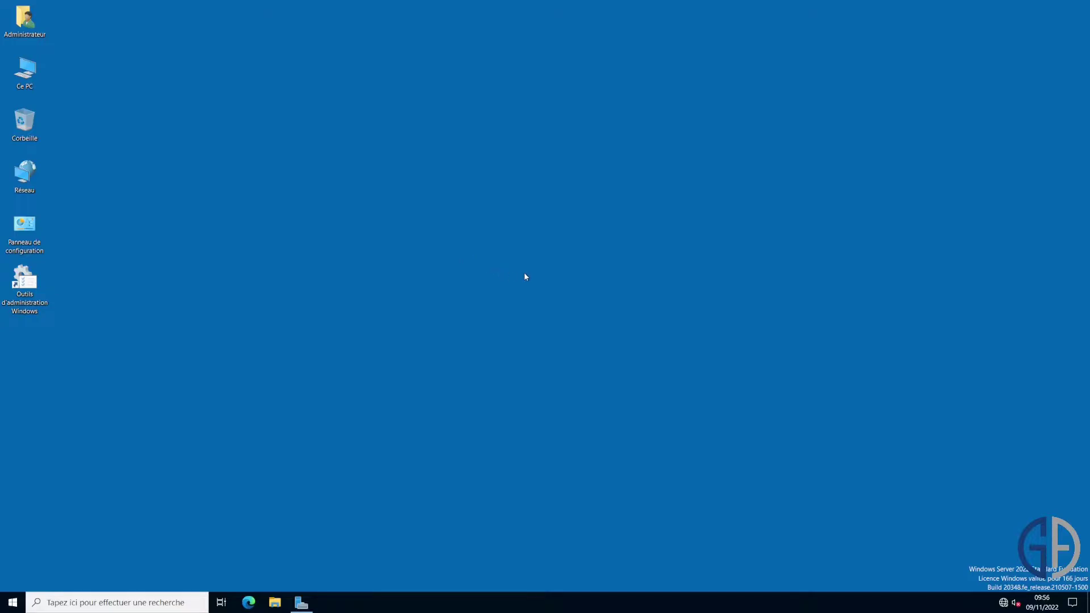
Clear the server dashboard and launch Active Directory Users and Computers from the Windows administrative tools folder.
left_click(301, 602)
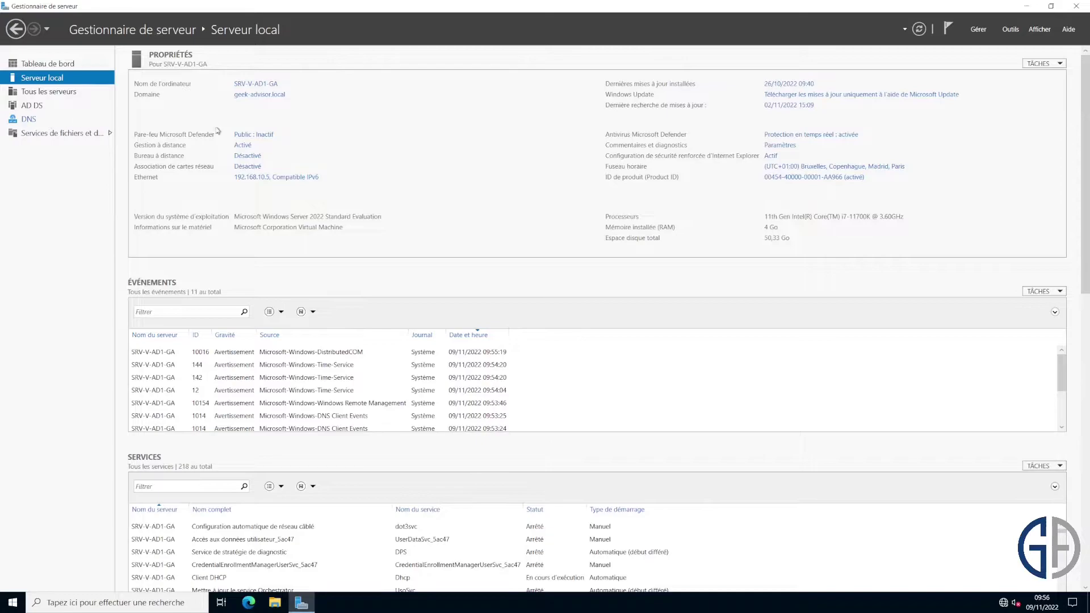
left_click(1027, 7)
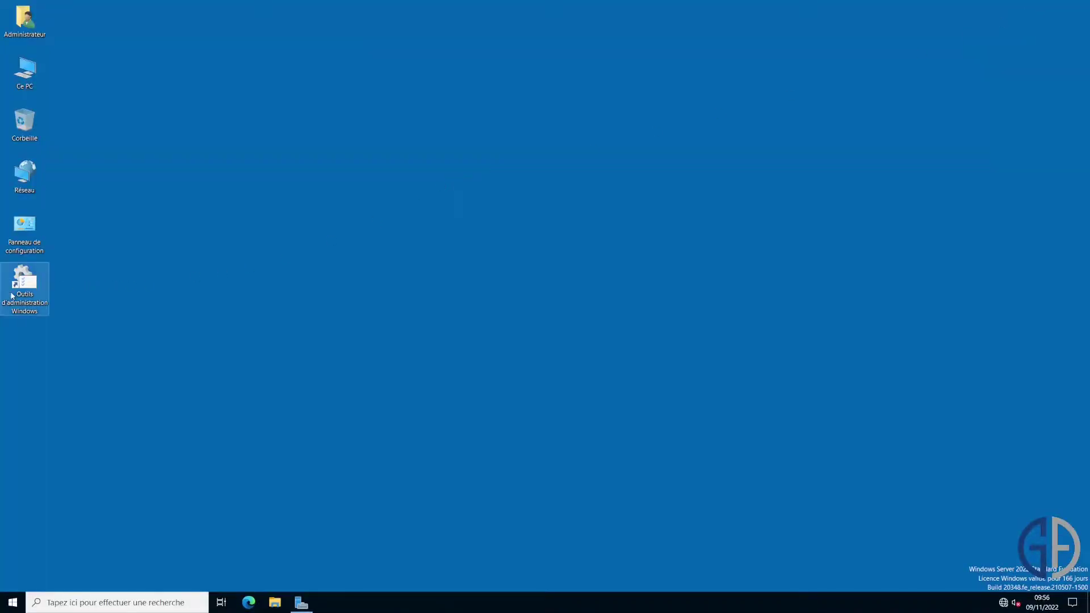
double_click(19, 295)
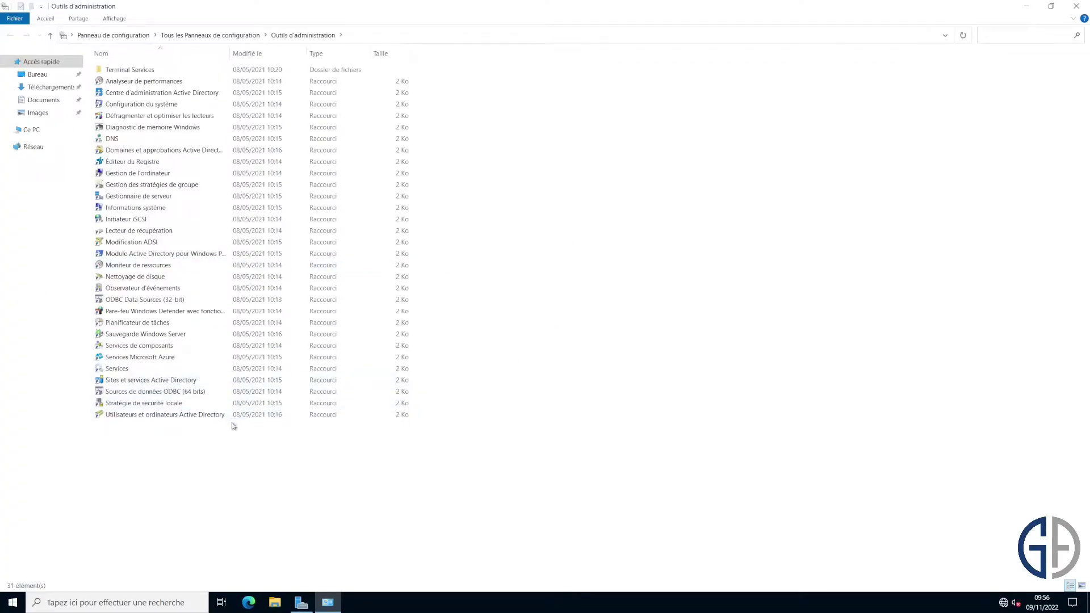
left_click(168, 418)
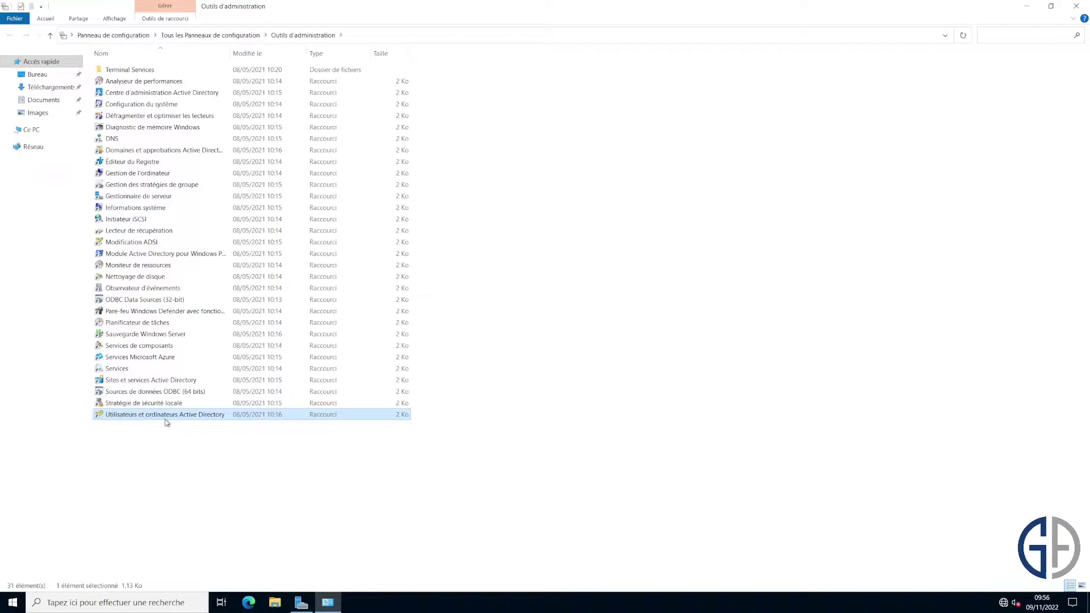
double_click(165, 422)
Maximize the console and create the GA organizational unit under geek-advisor.local.
left_click(414, 55)
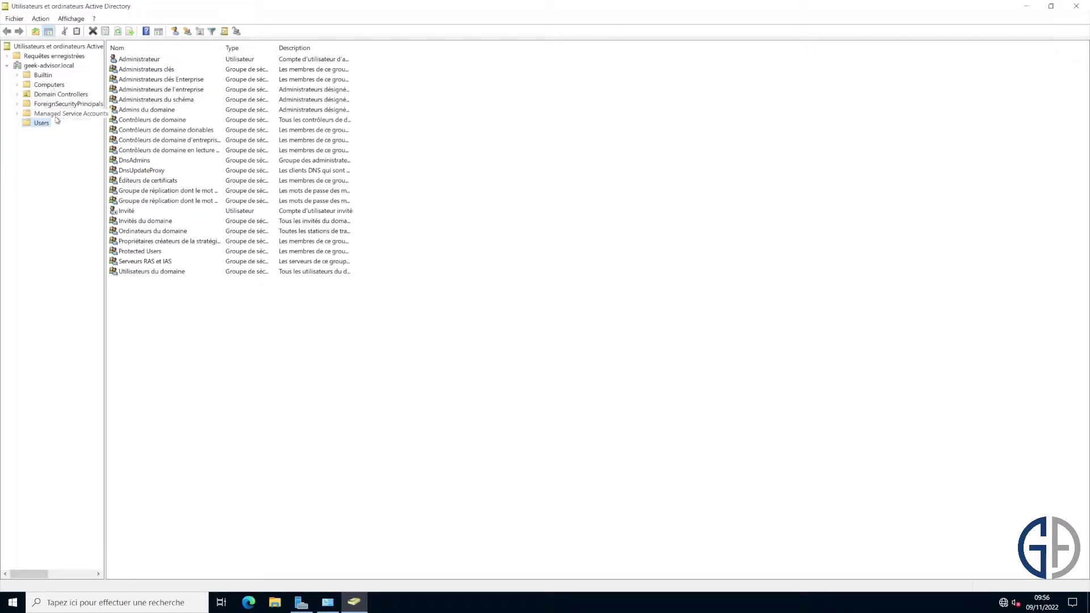
left_click(151, 60)
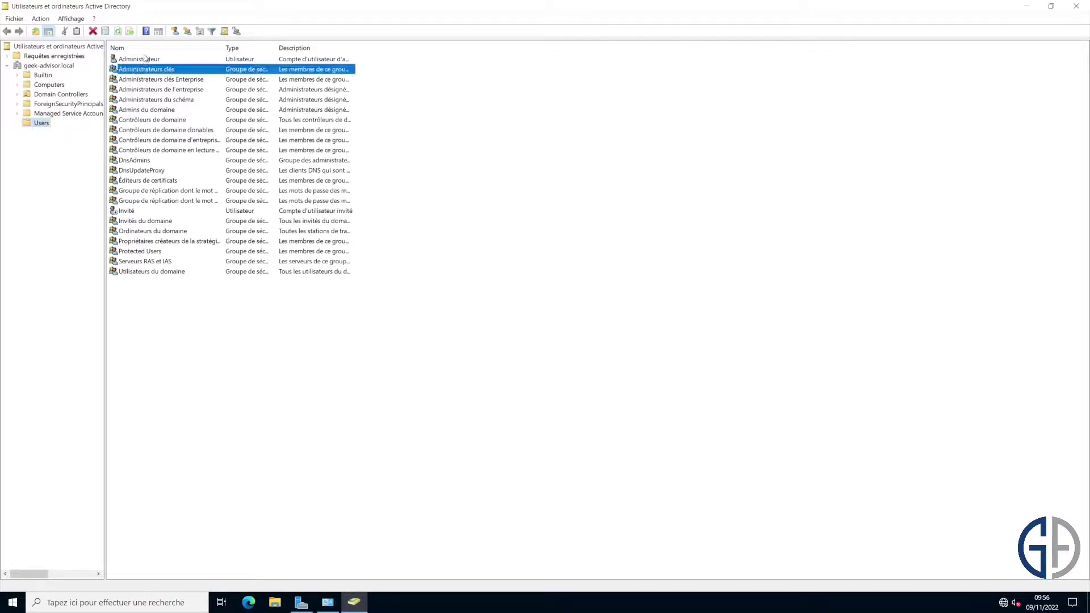
left_click(91, 164)
right_click(60, 67)
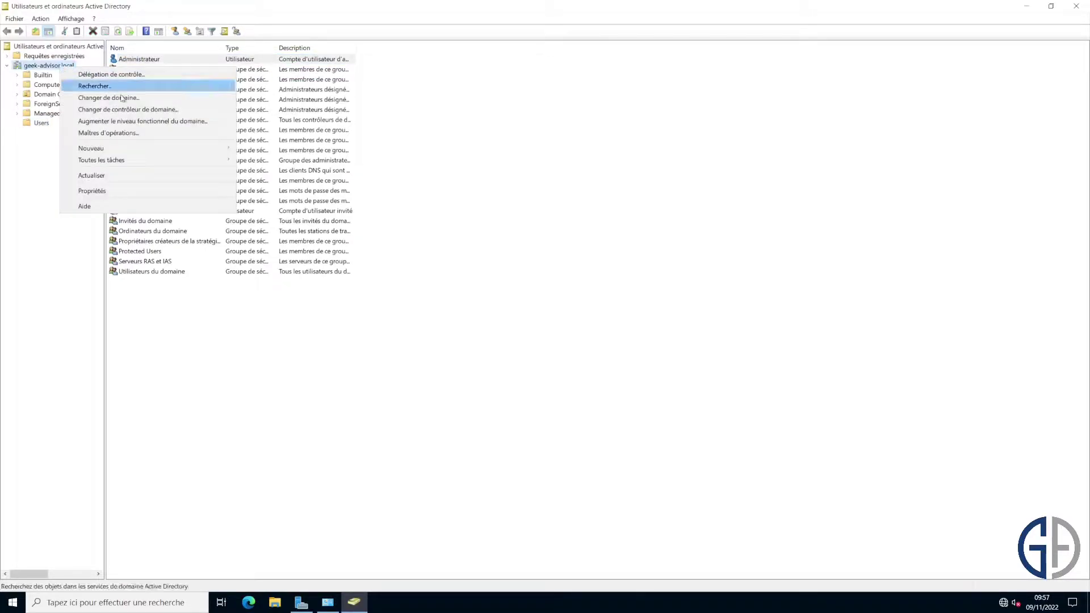
mouse_move(150, 147)
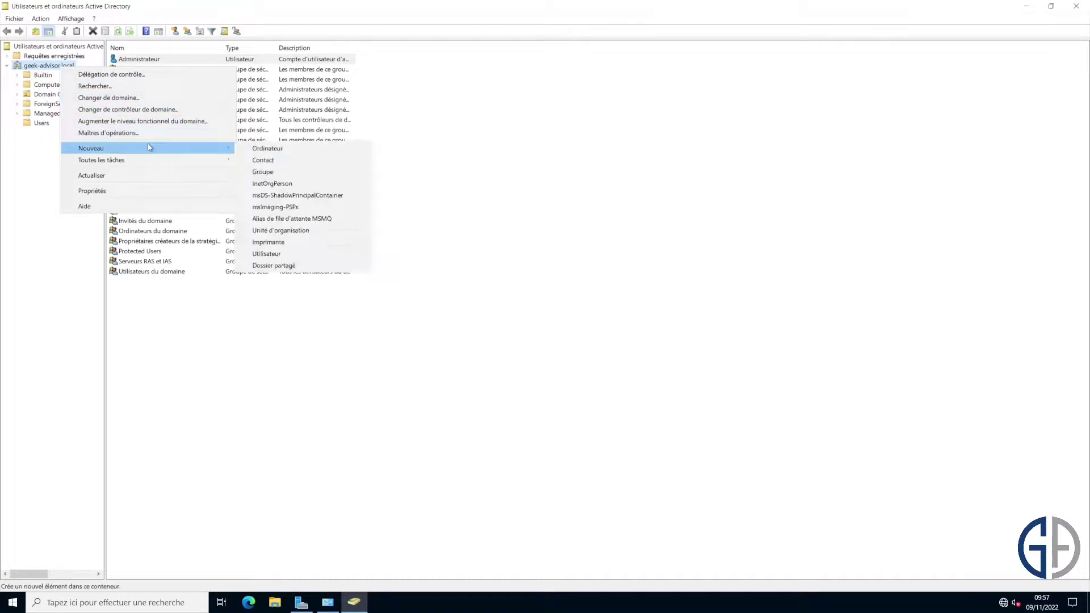
left_click(327, 230)
type("GA")
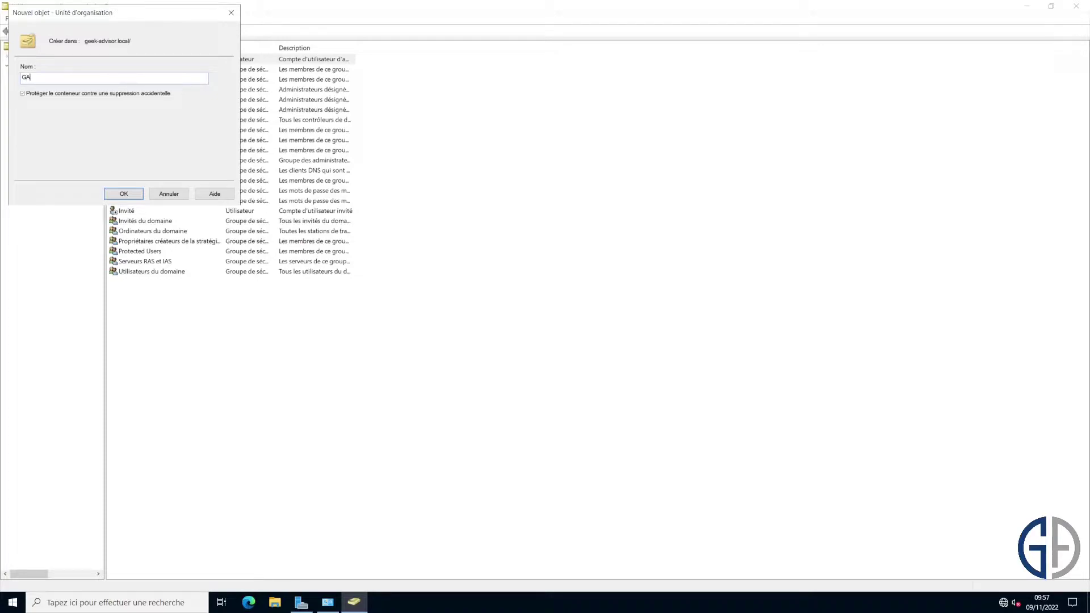
key("Return")
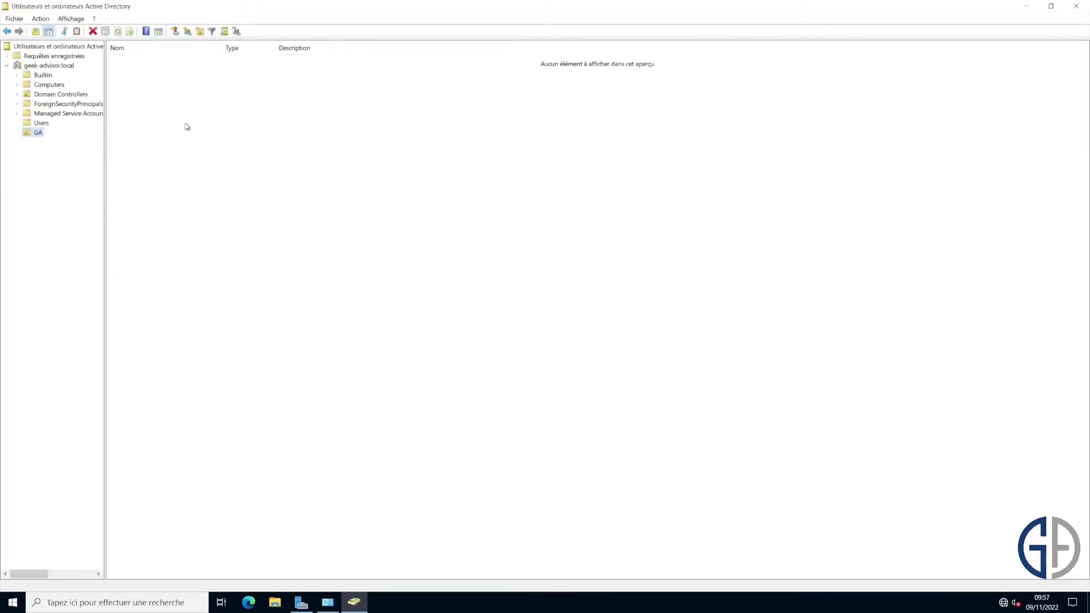
Add the Utilisateurs and Groupes sub-units inside GA.
right_click(35, 137)
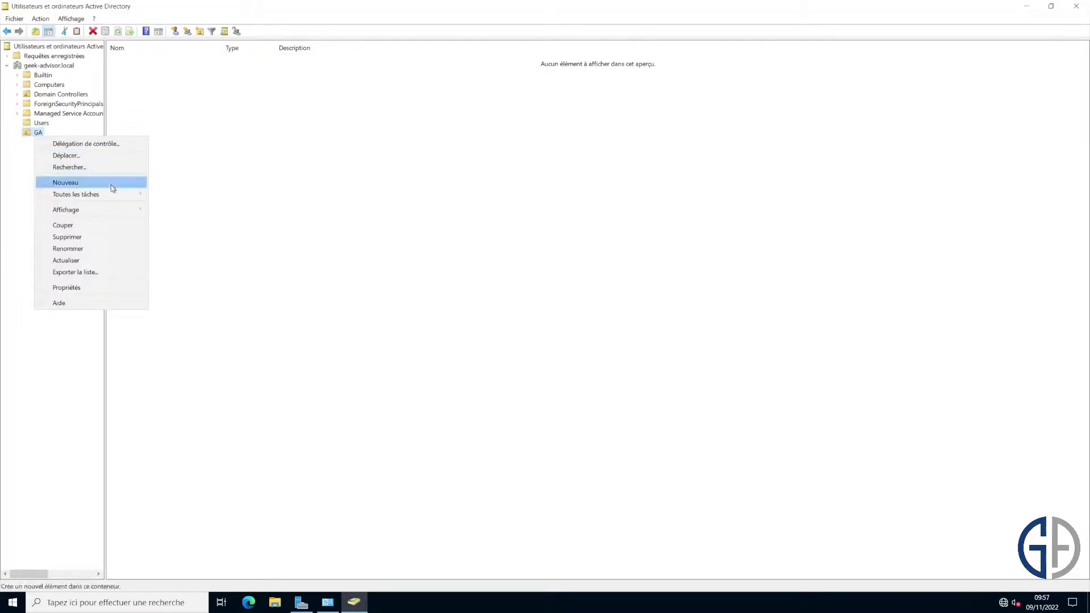
mouse_move(111, 182)
left_click(209, 266)
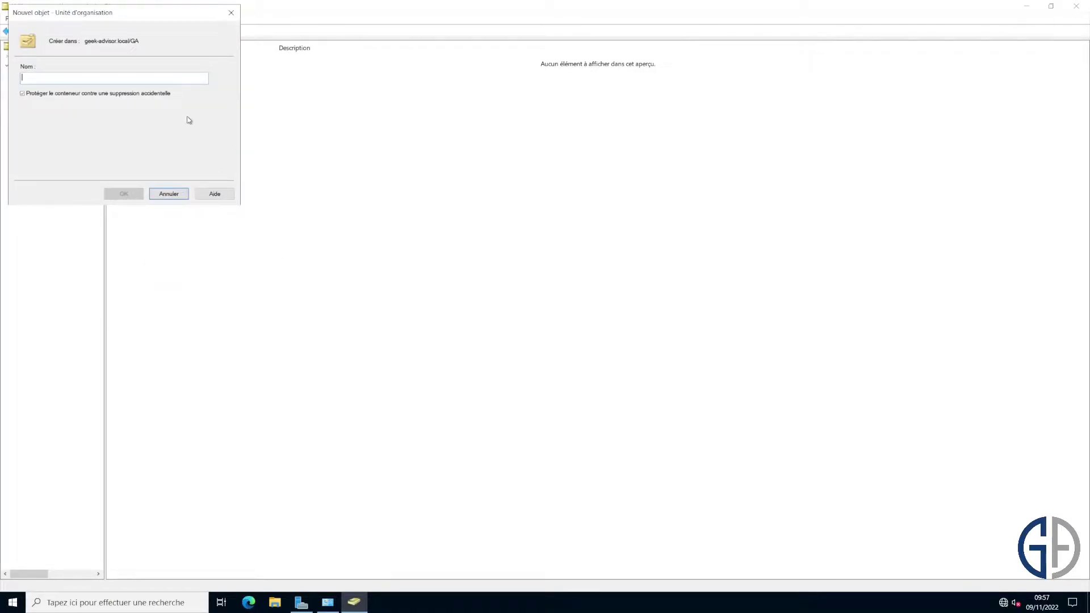
type("Utilisateurs")
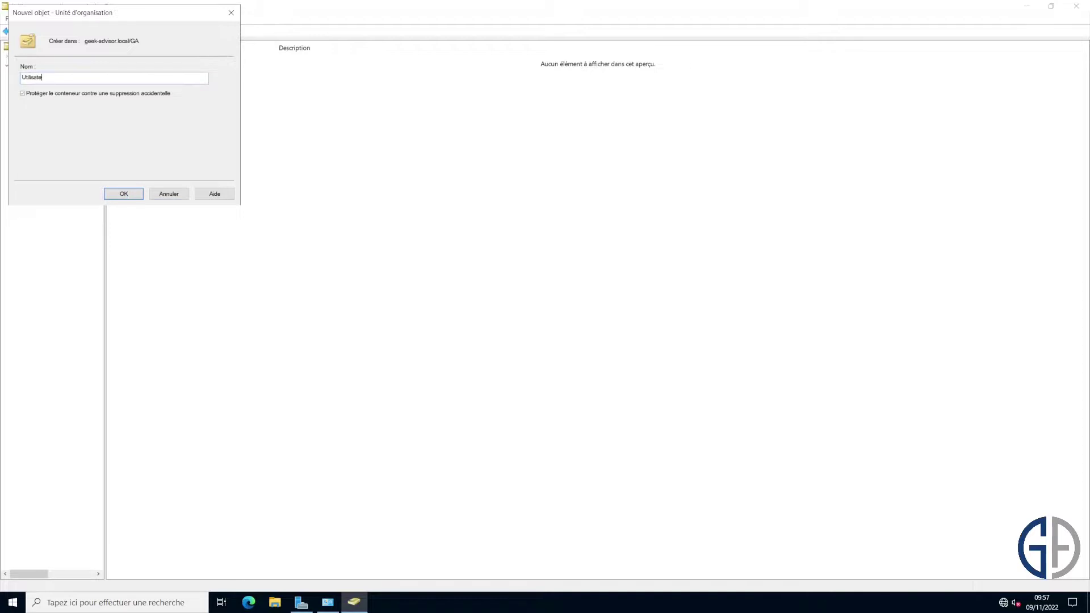
key("Return")
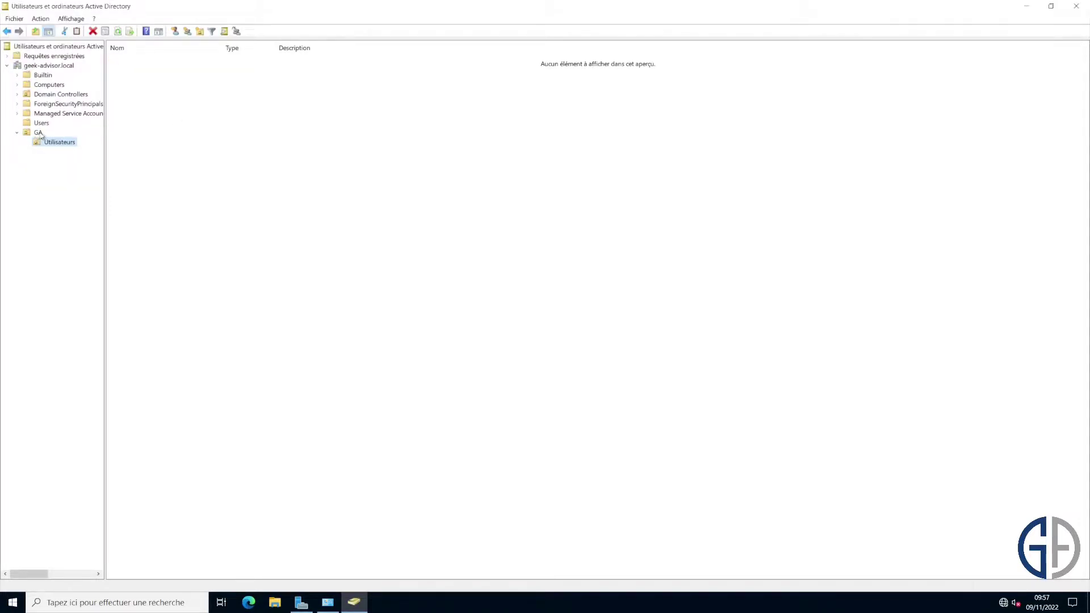
right_click(41, 133)
mouse_move(111, 177)
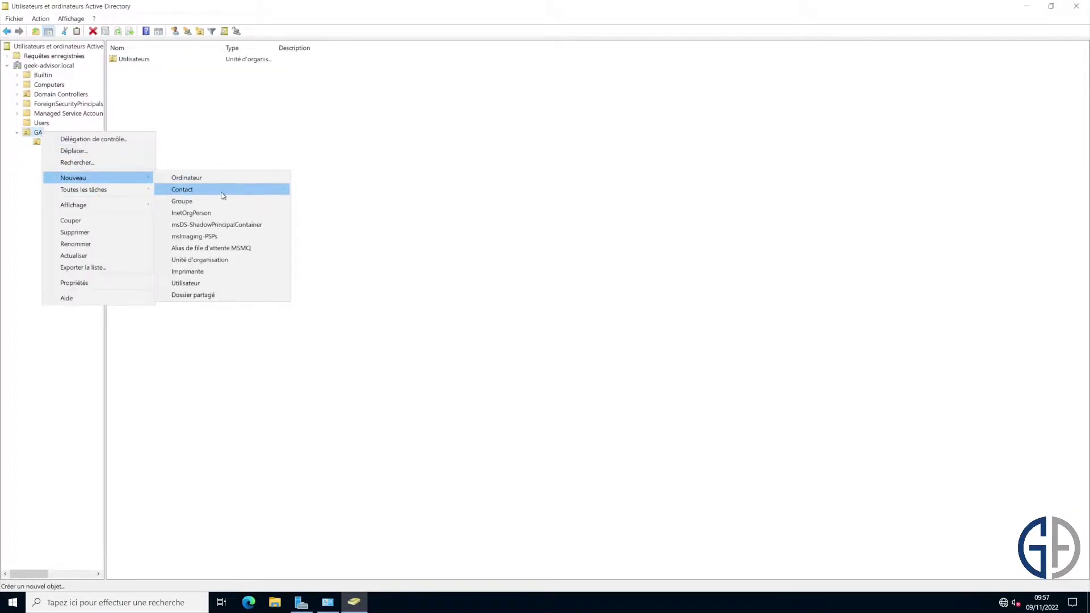
left_click(218, 259)
type("G")
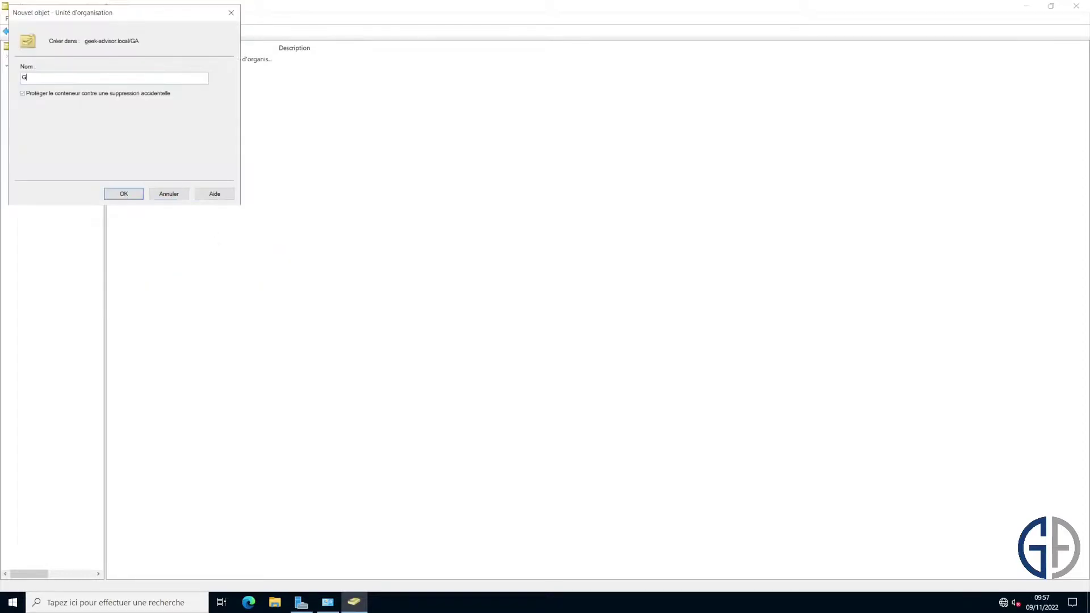
type("roupes")
key("Return")
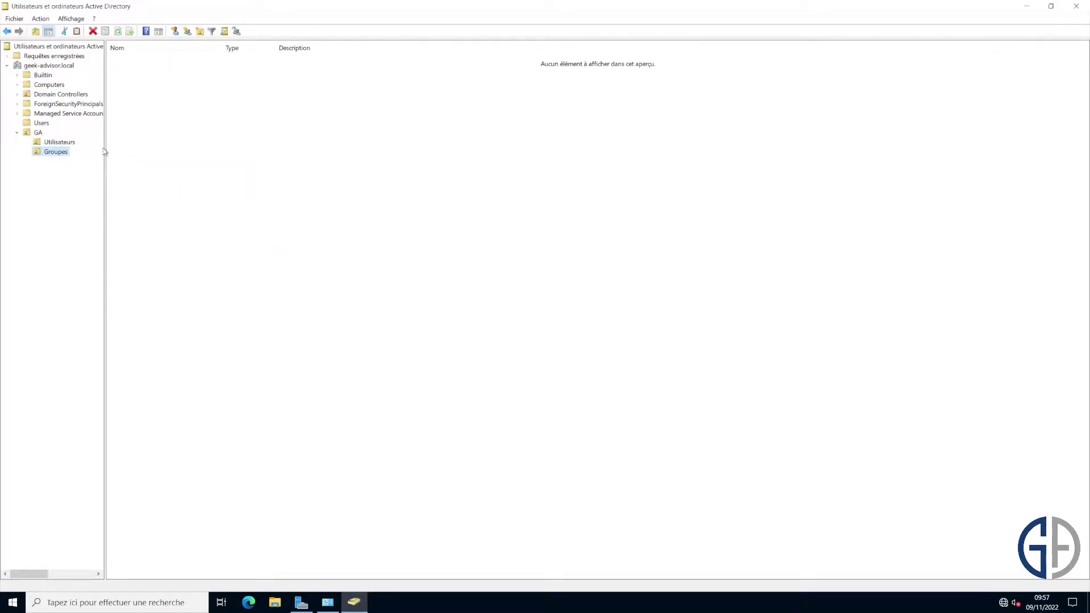
Add the Ordinateurs sub-unit inside GA.
right_click(43, 135)
mouse_move(113, 181)
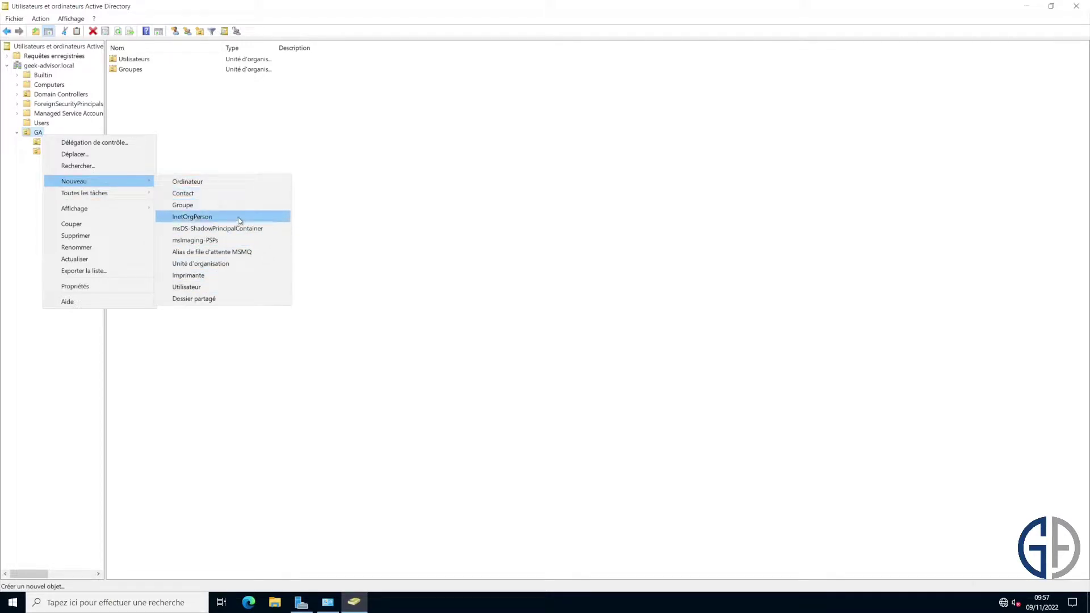
left_click(233, 266)
type("Ordi")
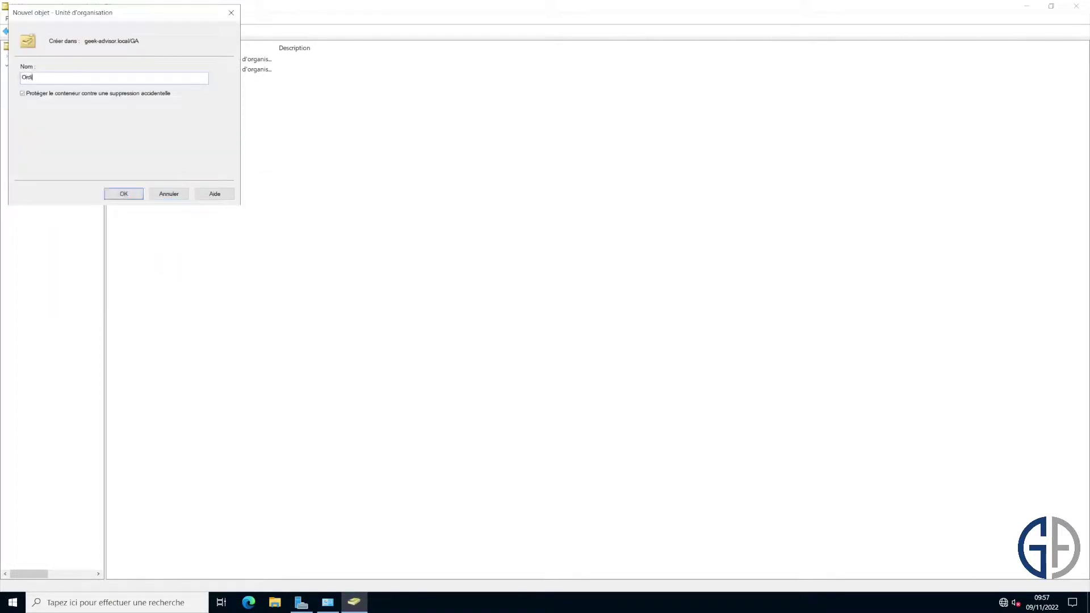
type("nateurs")
key("Return")
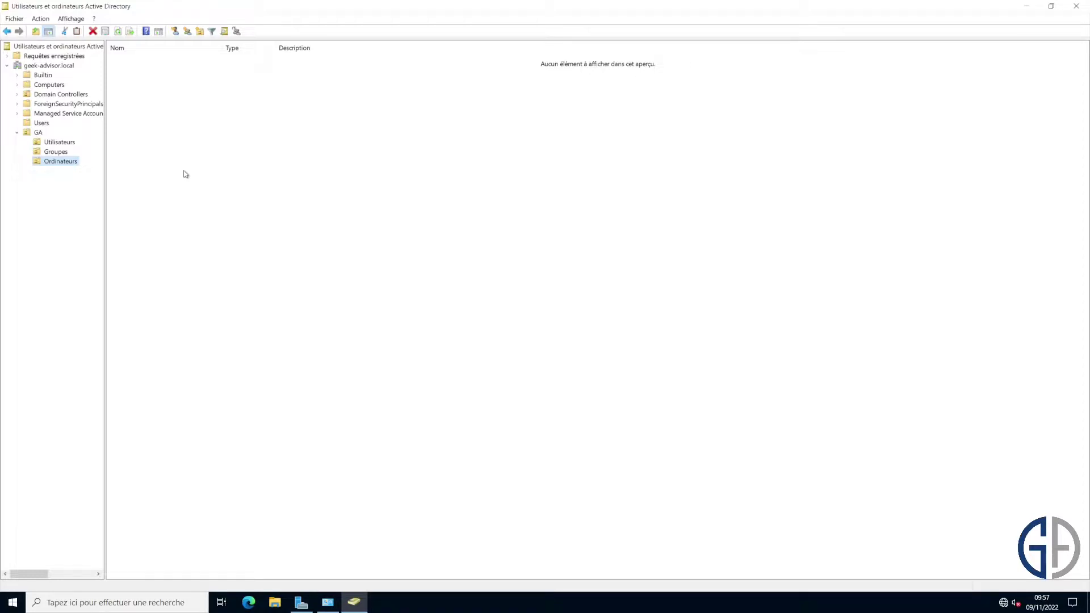
Start a new user in GA/Utilisateurs named GA01 with logon name ga01.
left_click(62, 143)
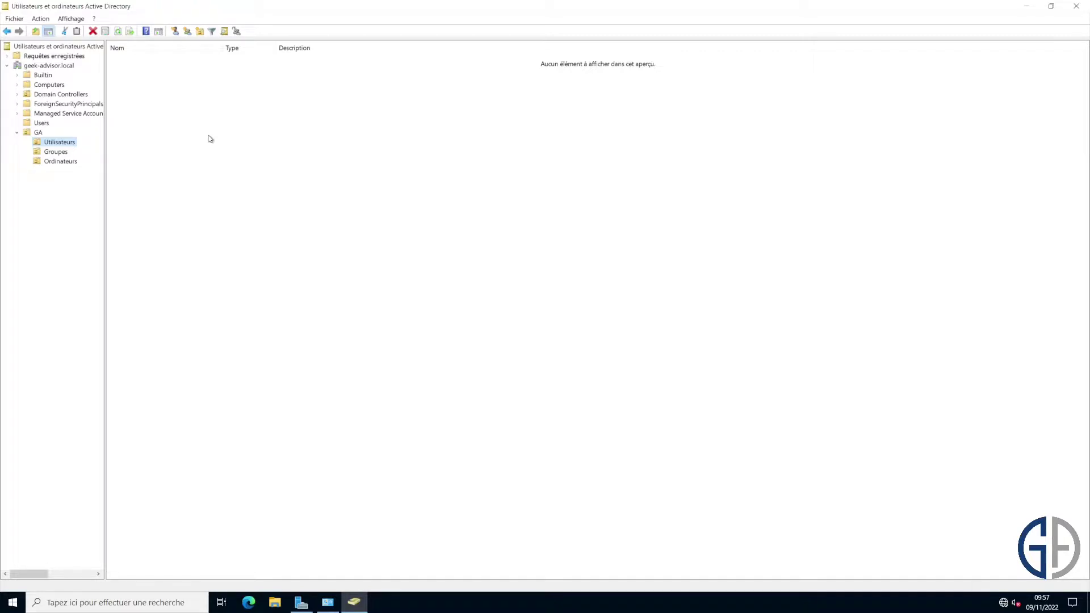
right_click(210, 139)
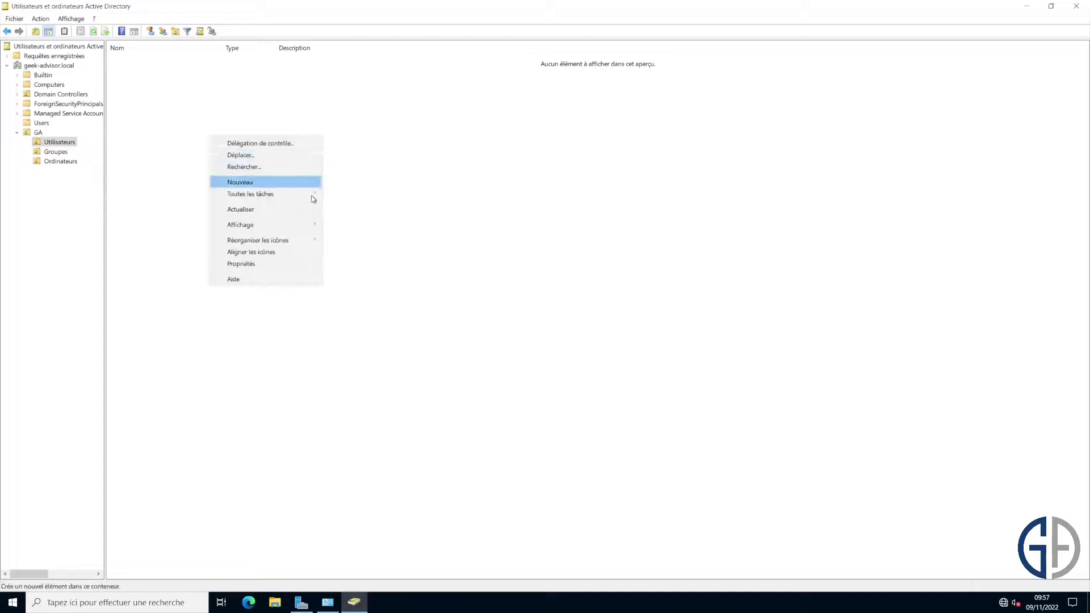
mouse_move(327, 184)
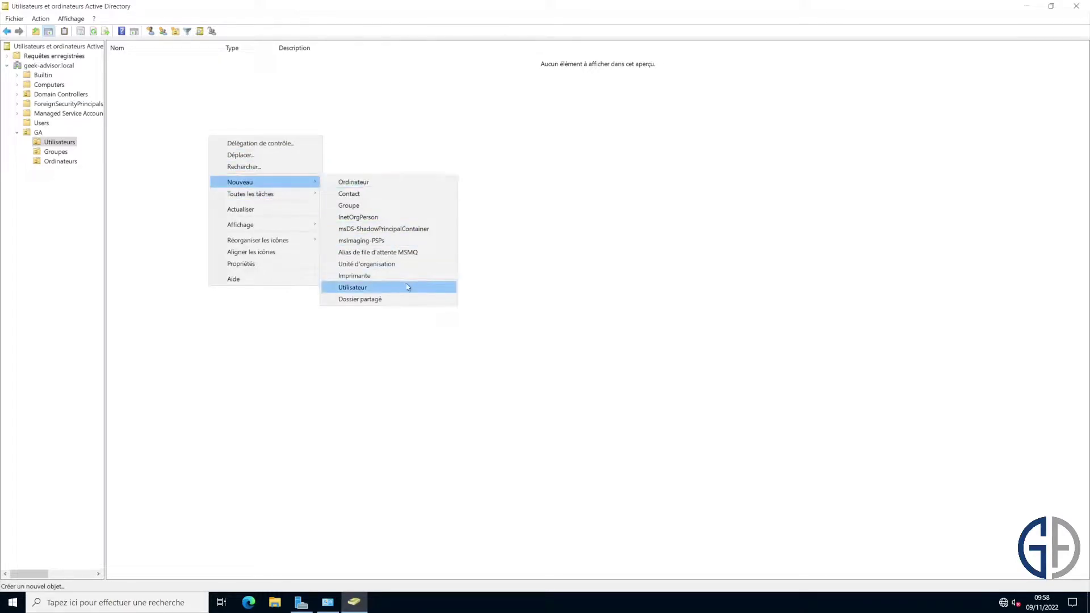
left_click(404, 288)
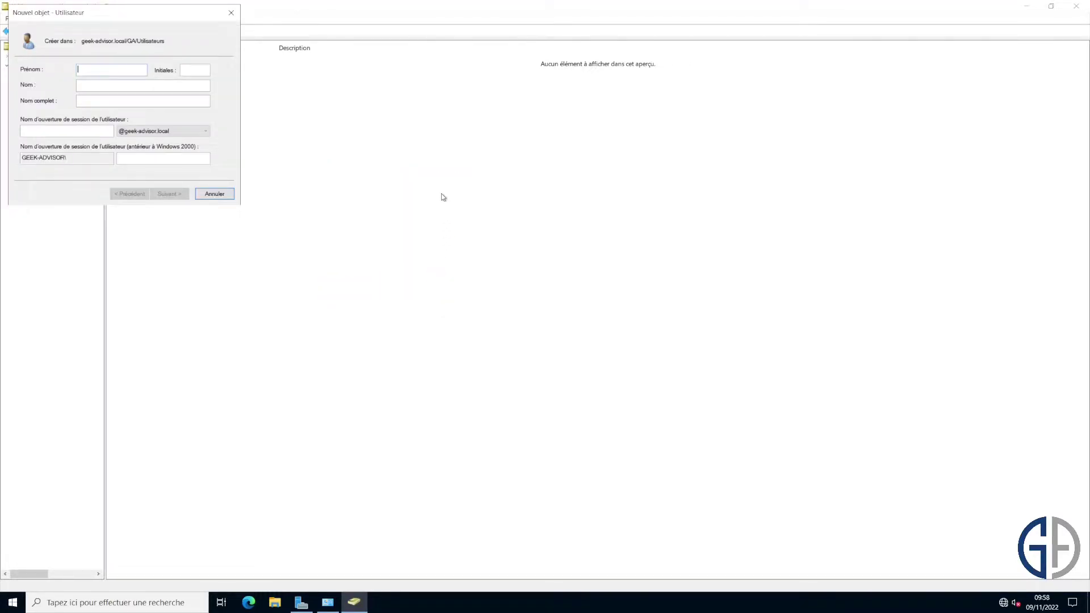
type("GA01")
left_click(79, 86)
key("Tab")
key("Tab")
type("ga01")
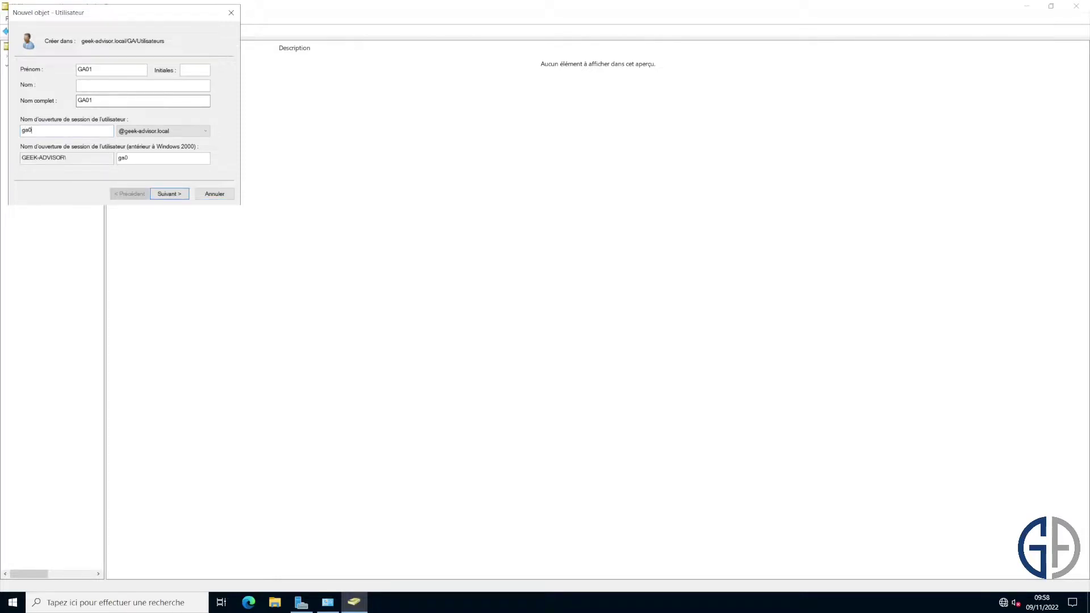
Enter and confirm the account password, then finish creating the GA01 user.
left_click(171, 194)
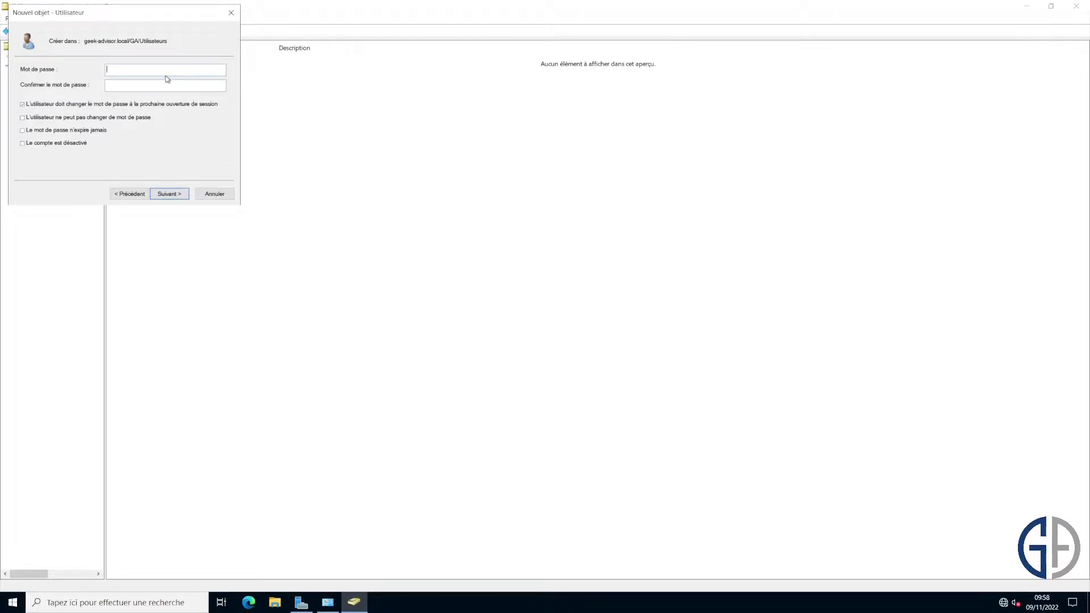
type("Azerty123")
key("Tab")
type("Azerty12")
left_click(178, 195)
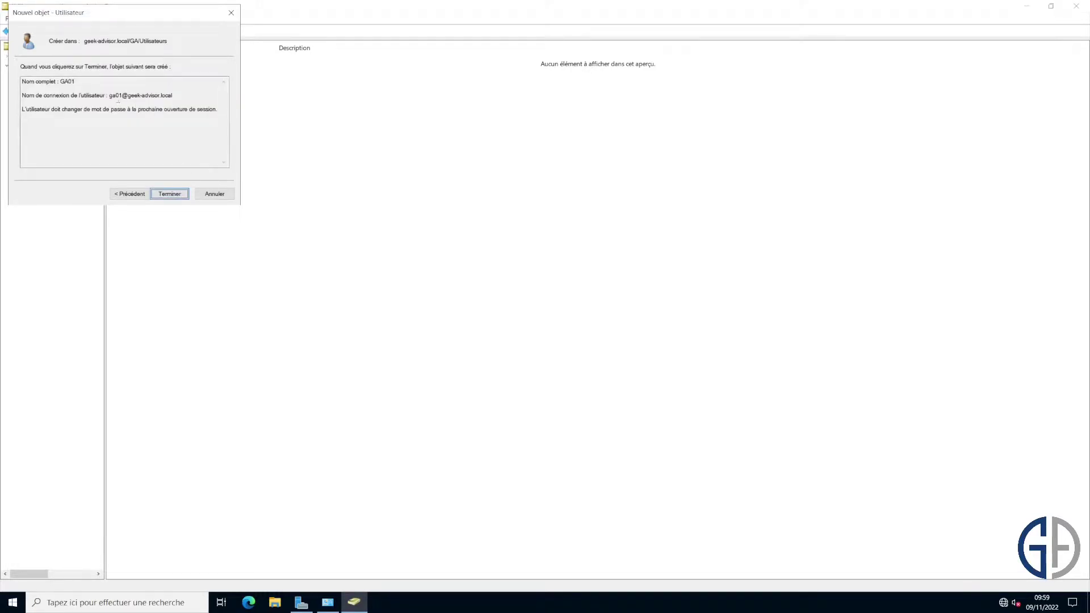
left_click(170, 193)
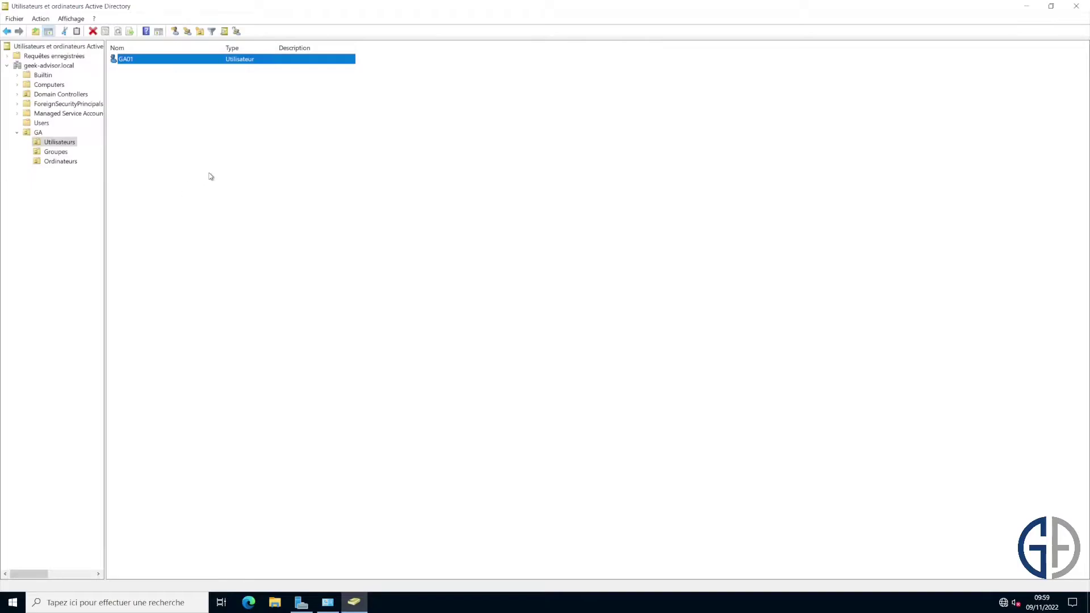
Create the global security group g_direction in the GA/Groupes unit.
left_click(56, 151)
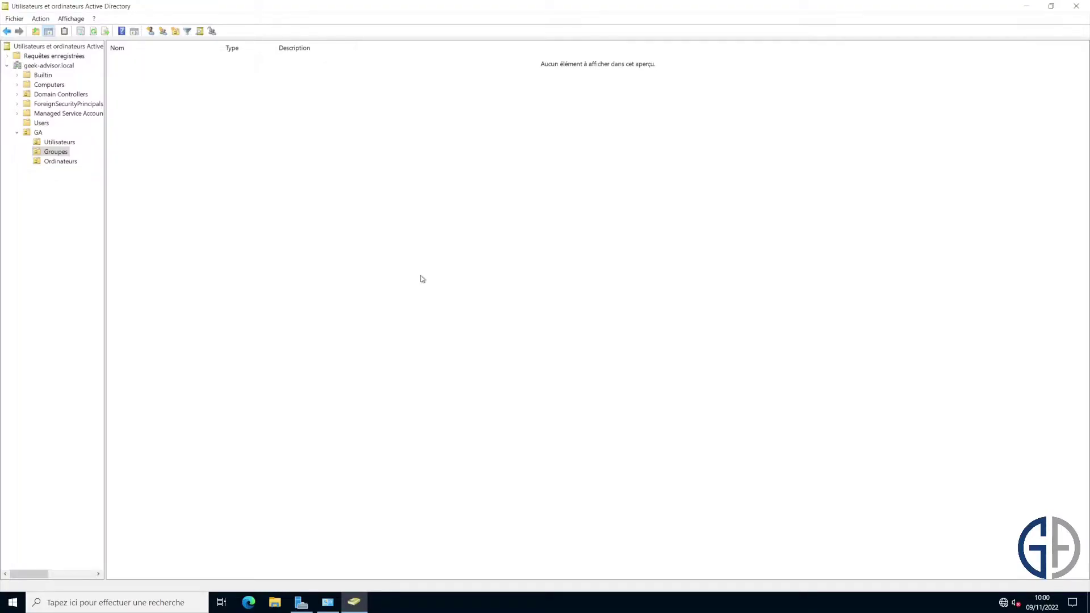
right_click(227, 163)
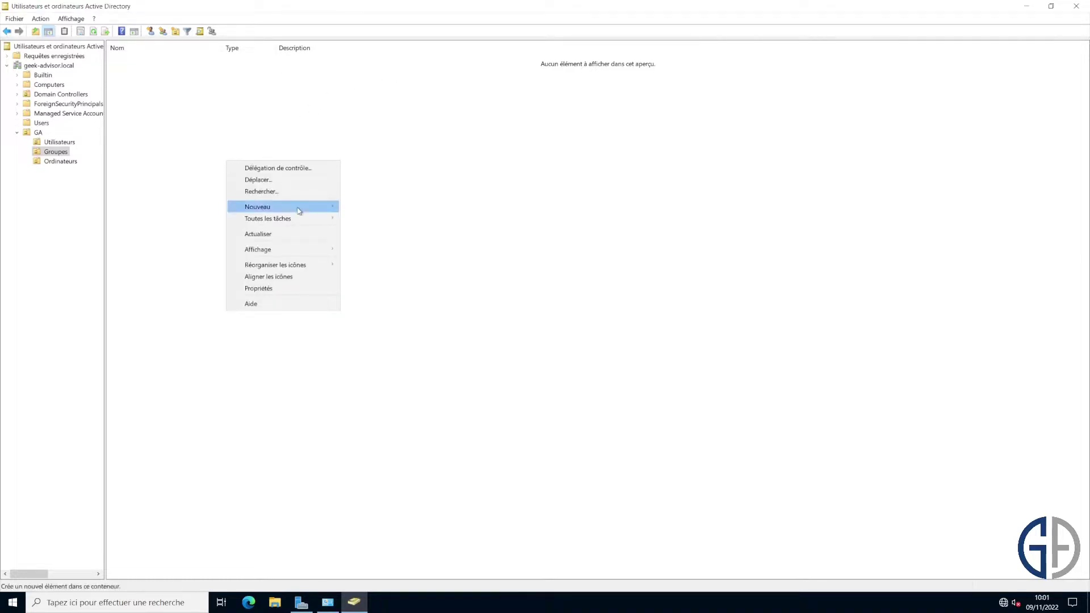
mouse_move(304, 207)
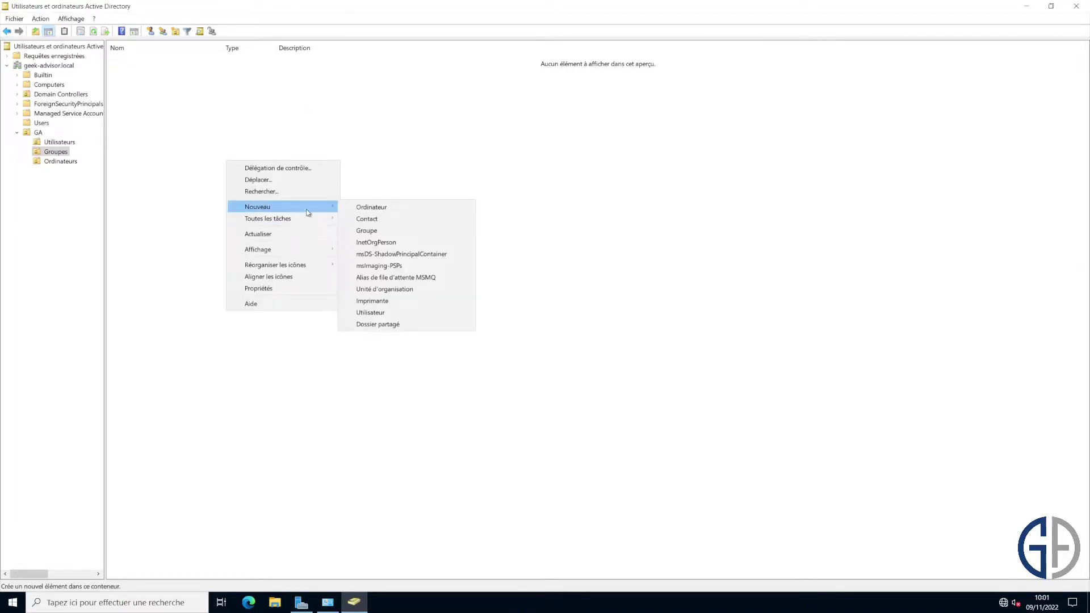
left_click(397, 234)
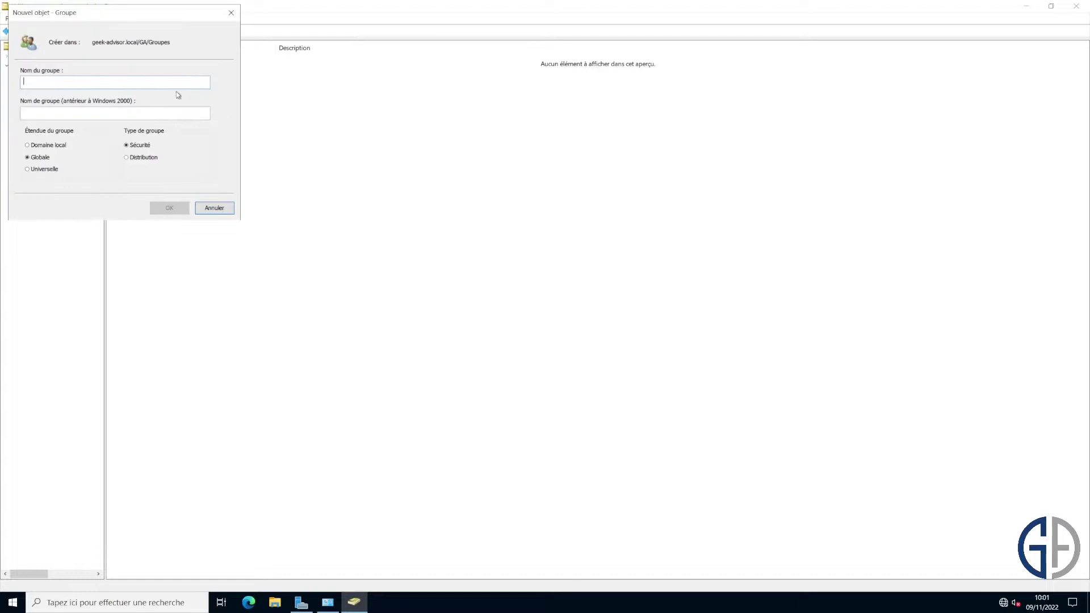
left_click_drag(146, 17, 349, 108)
type("g_direction")
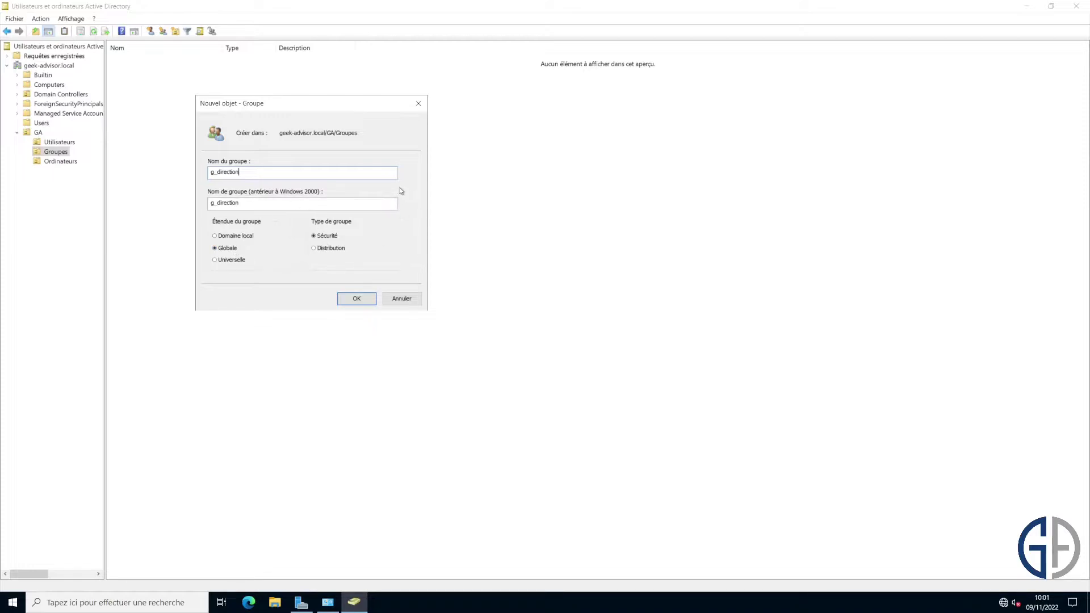
left_click_drag(353, 105, 405, 102)
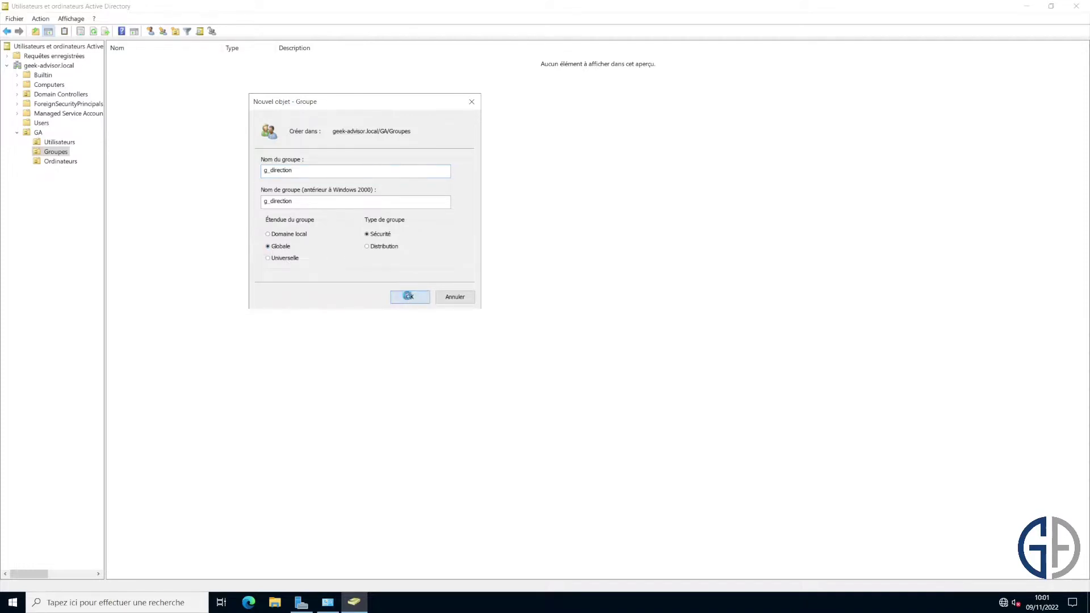
left_click(410, 296)
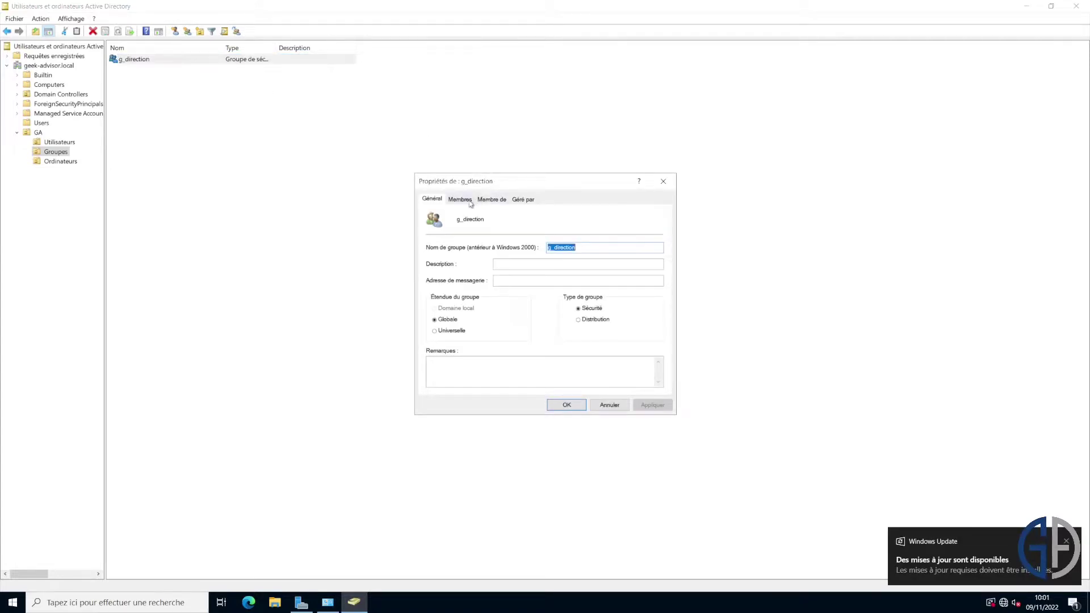
Add GA01 to g_direction's Members list, apply, and close the properties.
left_click(471, 200)
left_click(445, 374)
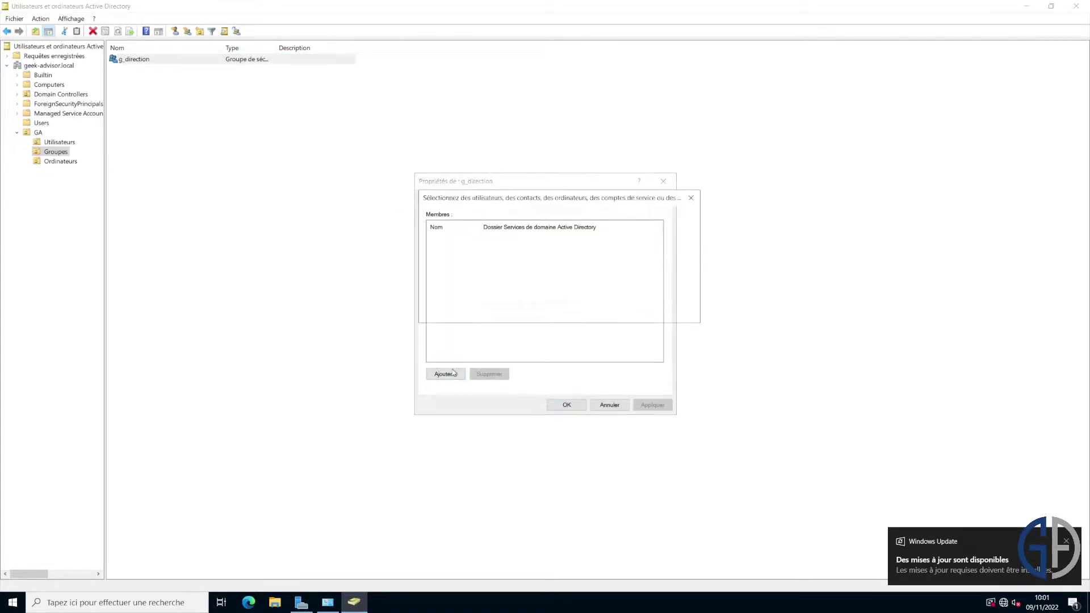
type("GA01")
key("Return")
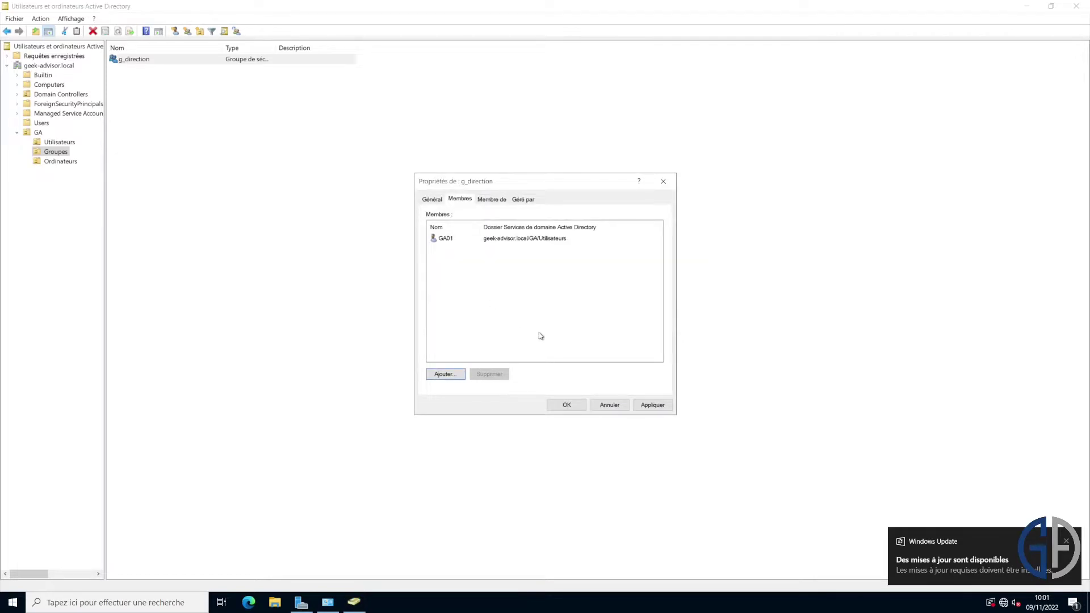
left_click(653, 405)
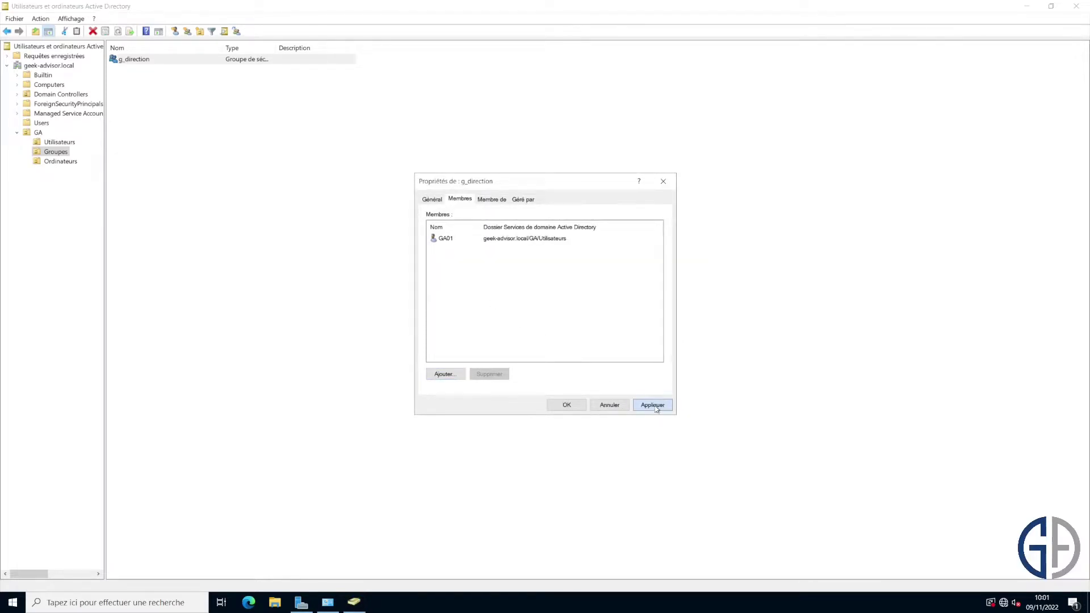
left_click(567, 406)
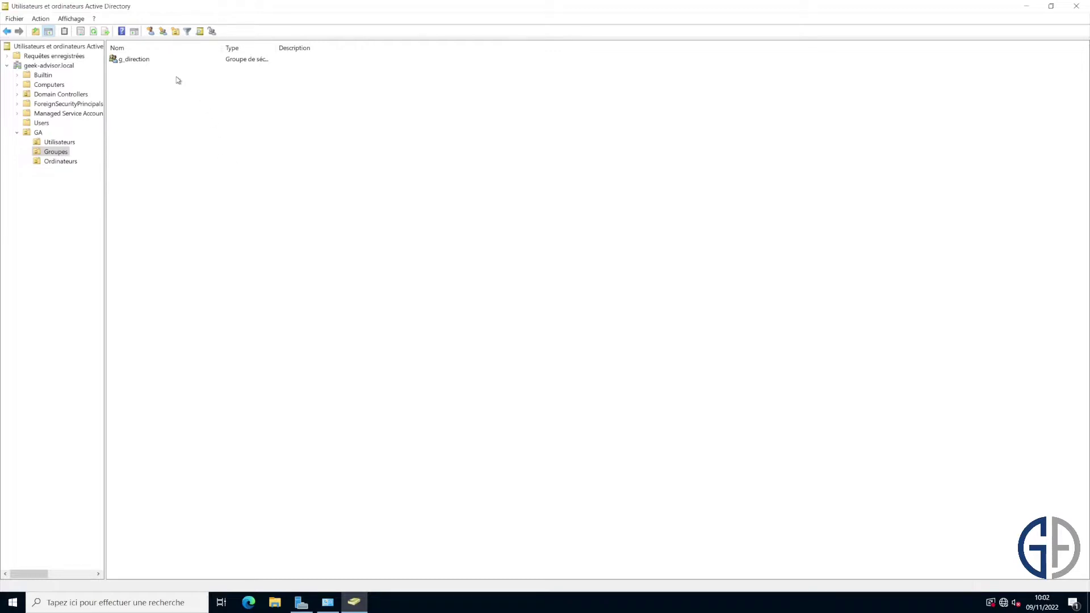
Browse GA's Utilisateurs, Groupes and Ordinateurs units, then select the GA01 account.
left_click(39, 133)
left_click(59, 143)
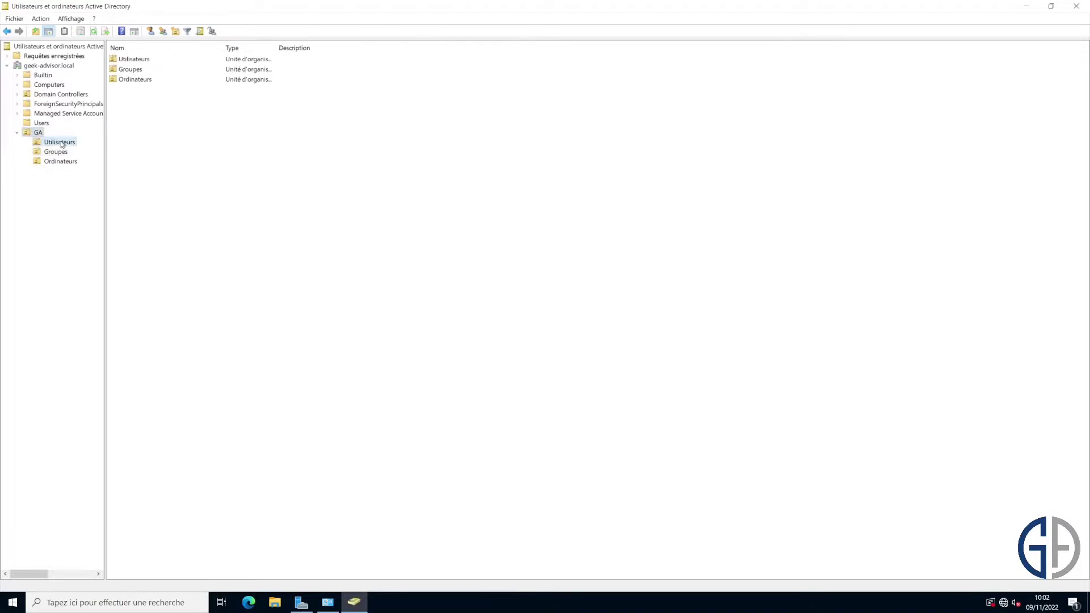
left_click(56, 152)
left_click(66, 164)
left_click(56, 153)
left_click(59, 143)
left_click(56, 153)
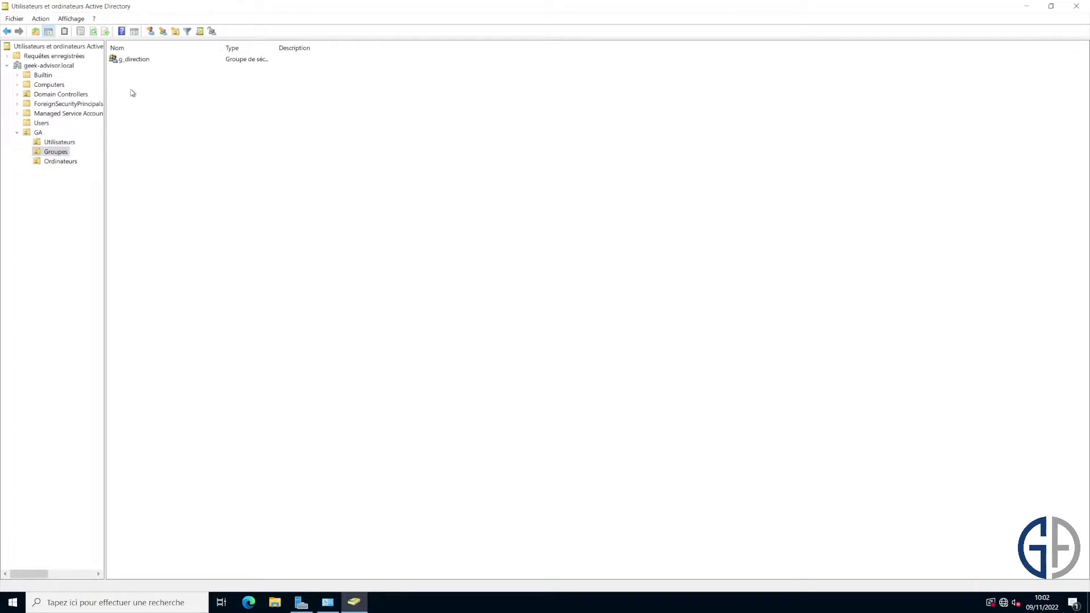
left_click(62, 143)
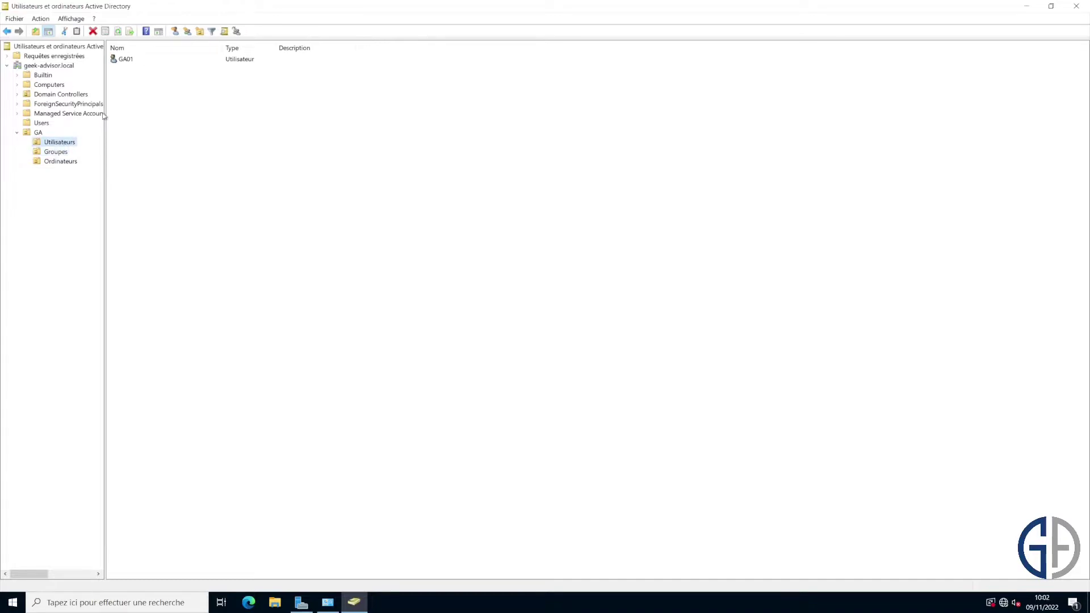
left_click(138, 62)
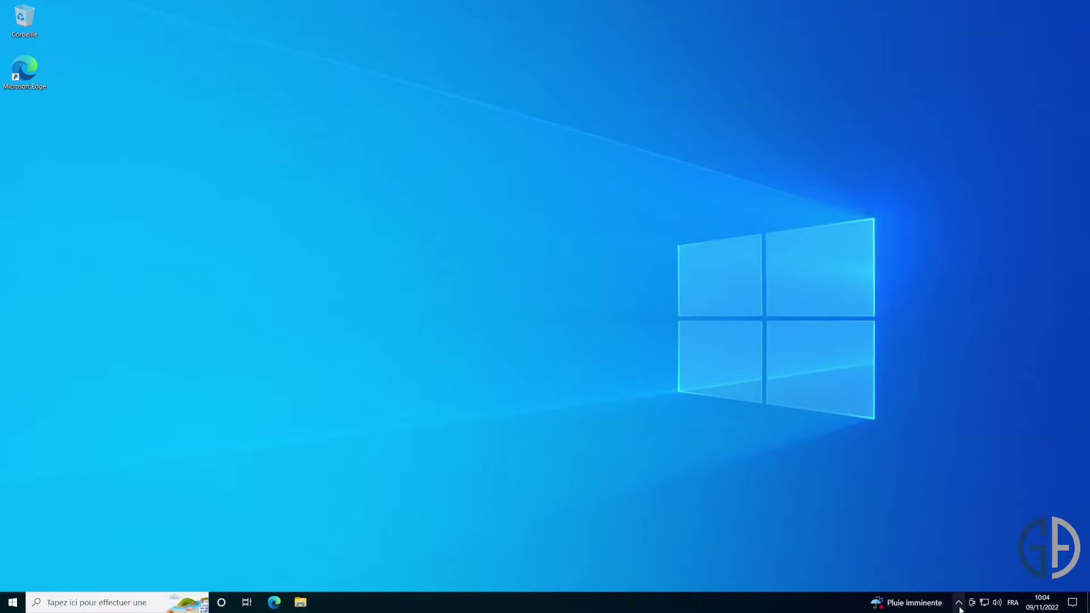
Open the Ethernet adapter's properties via network settings and the Network and Sharing Center.
right_click(985, 603)
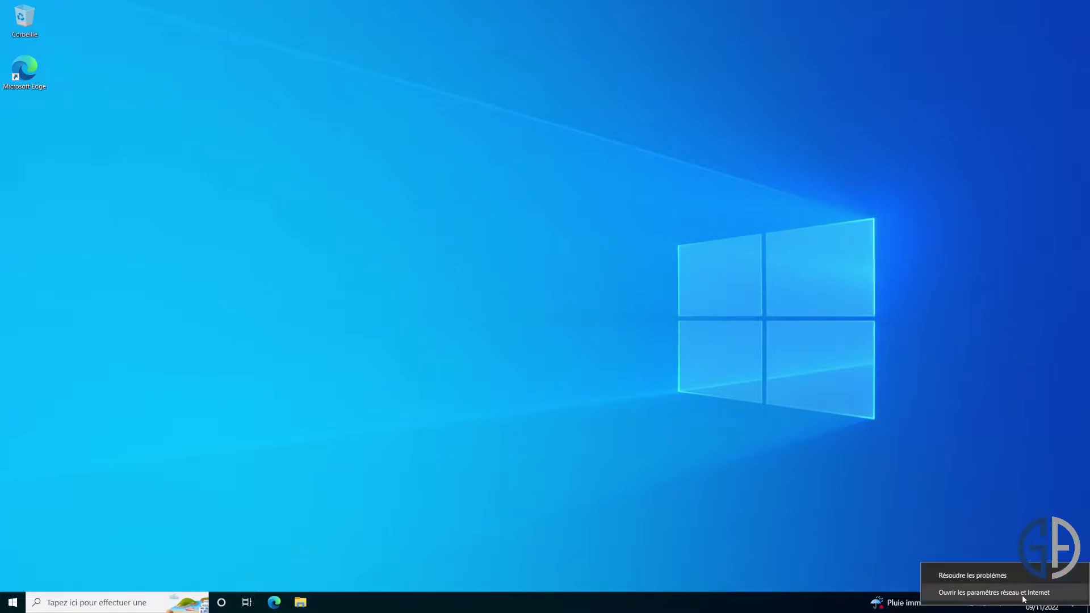
left_click(1017, 592)
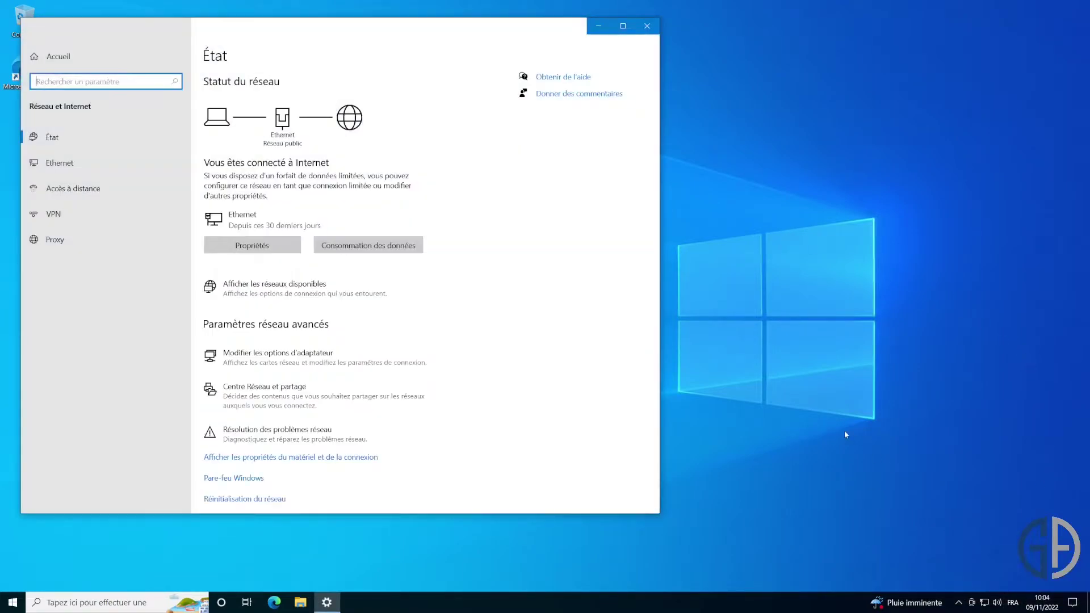
left_click_drag(389, 33, 481, 64)
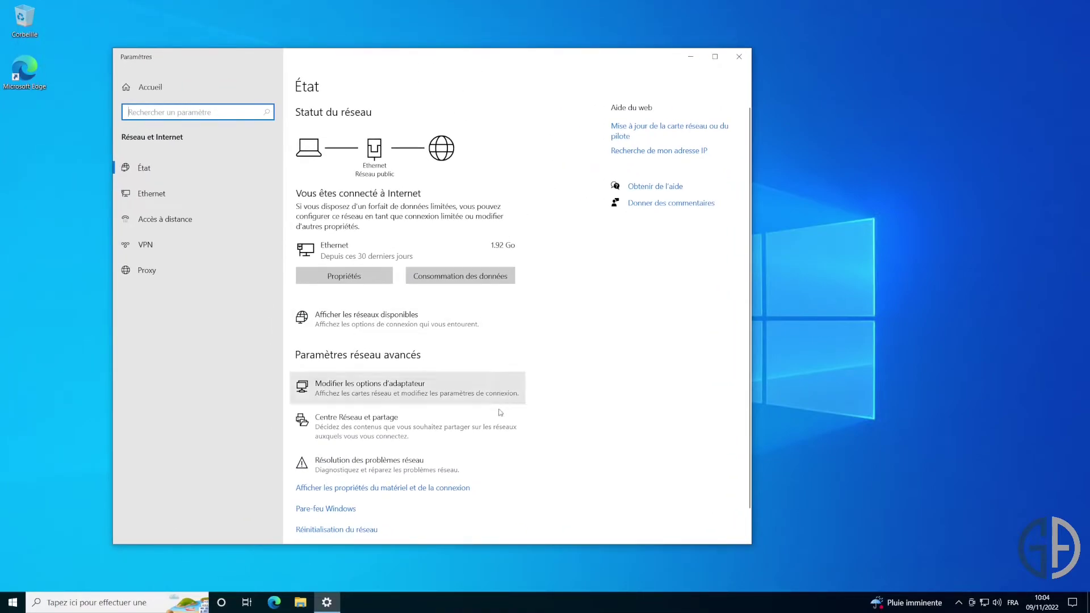
left_click(445, 428)
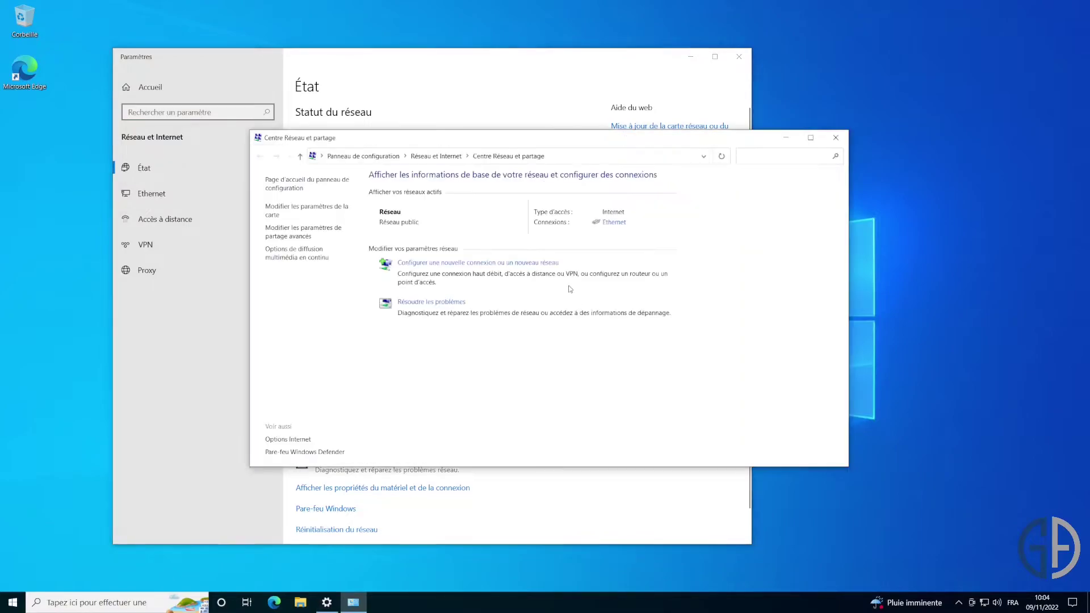
left_click(305, 210)
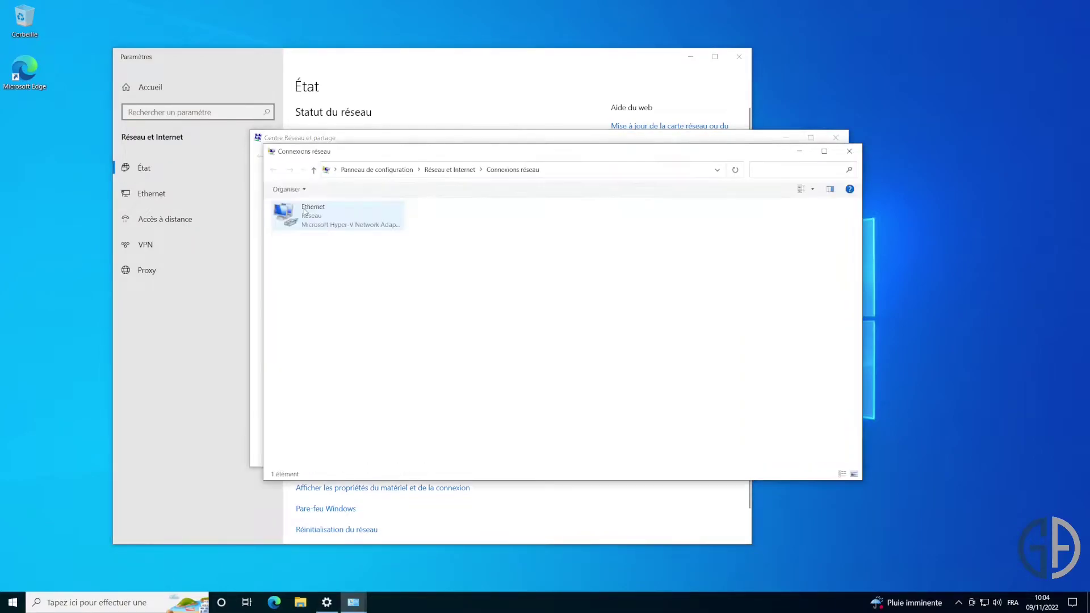
right_click(355, 222)
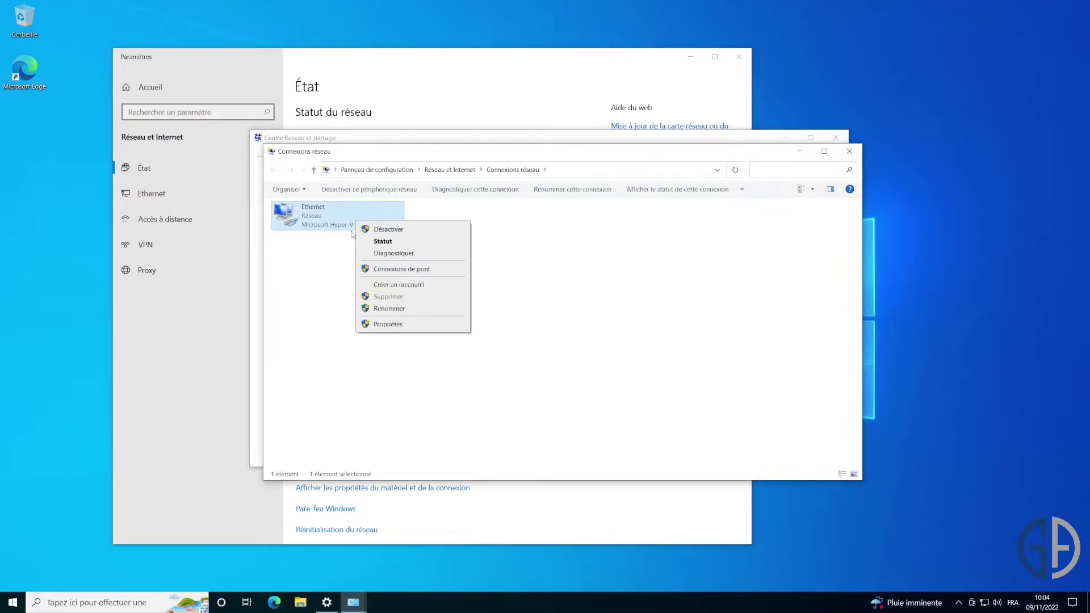
left_click(393, 328)
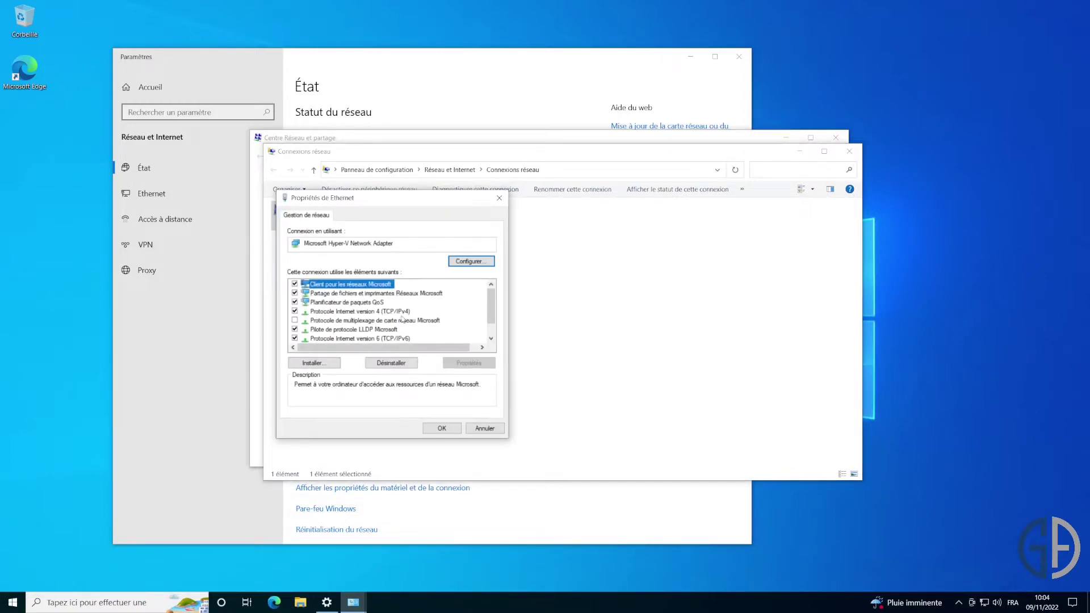
Switch IPv4 to a manual address of 192.168.10.100.
double_click(396, 312)
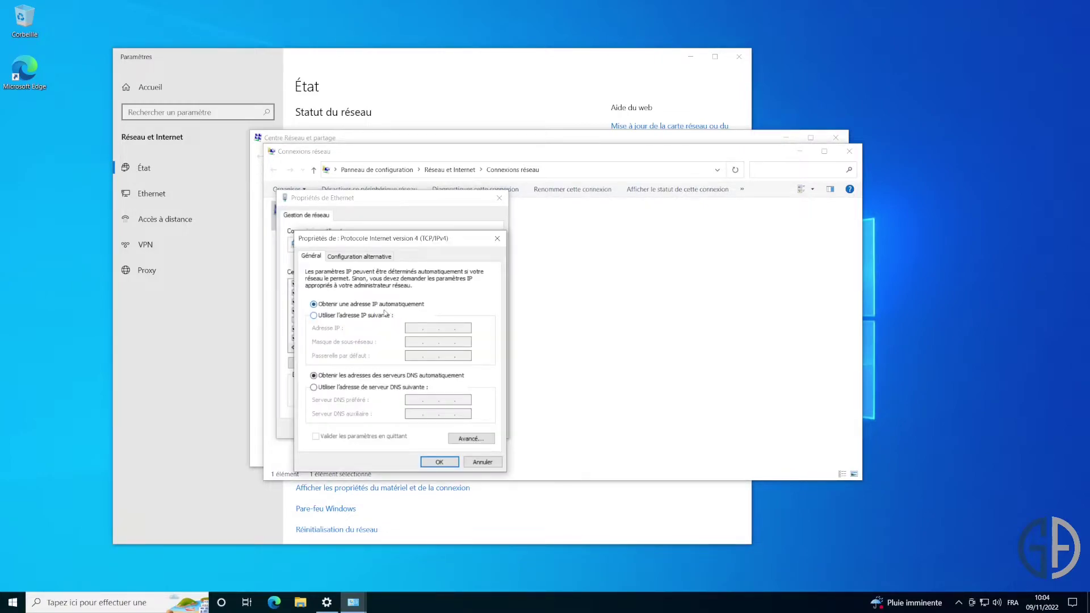
left_click(379, 315)
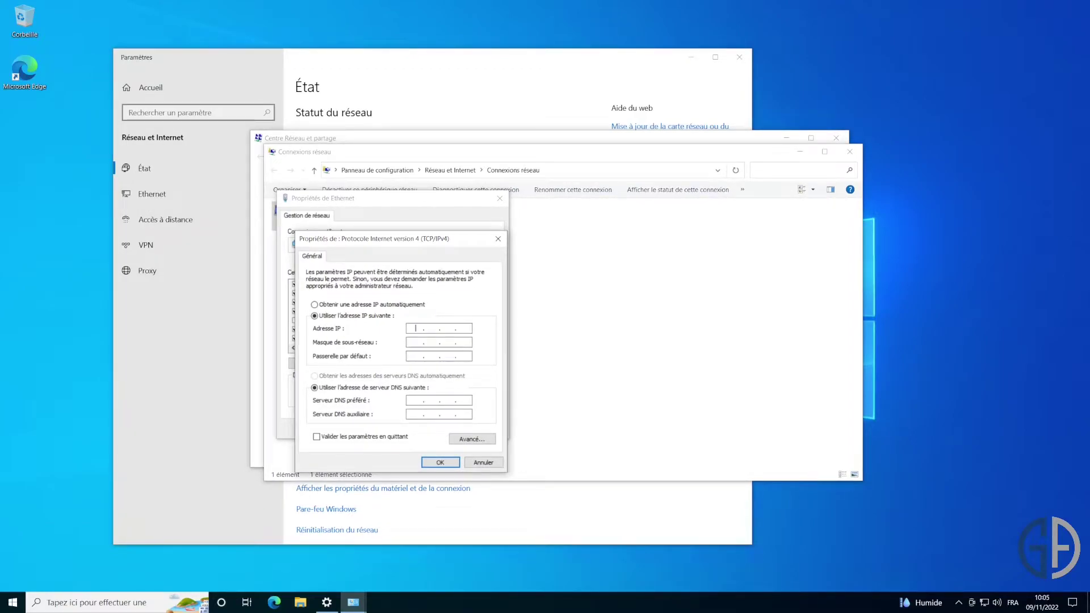
type("192 . 168 . 10")
type("100")
key("Tab")
Enter mask 255.255.255.0, gateway 192.168.10.1 and DNS 192.168.10.5, then save and close.
key("Tab")
type("192 . 168 . 10 .")
key("Tab")
key("Tab")
type("192 . 168 . 10 . ")
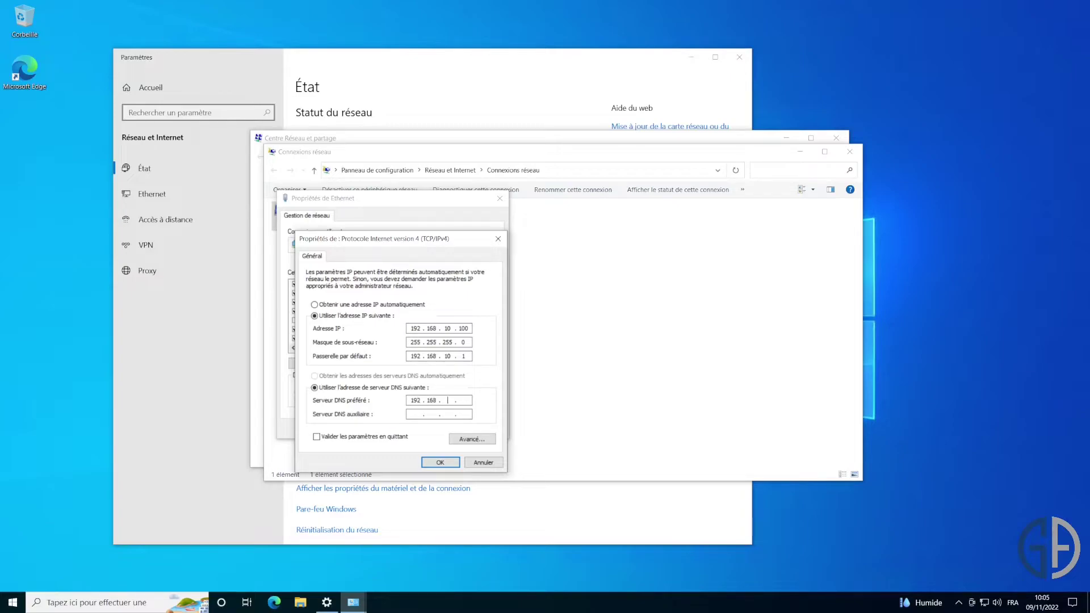
type("5")
left_click(450, 465)
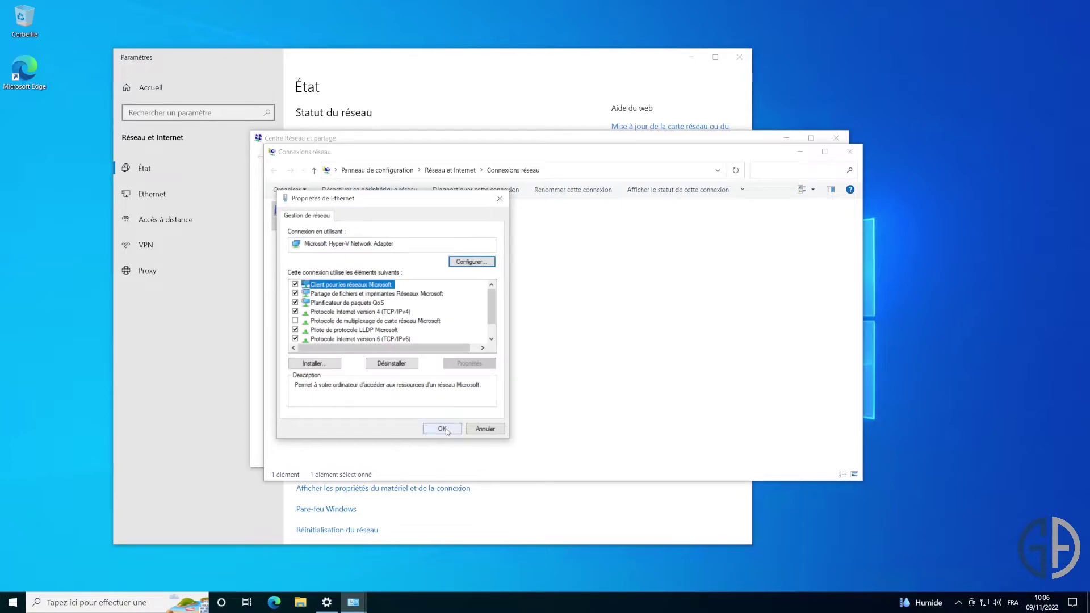
left_click(448, 432)
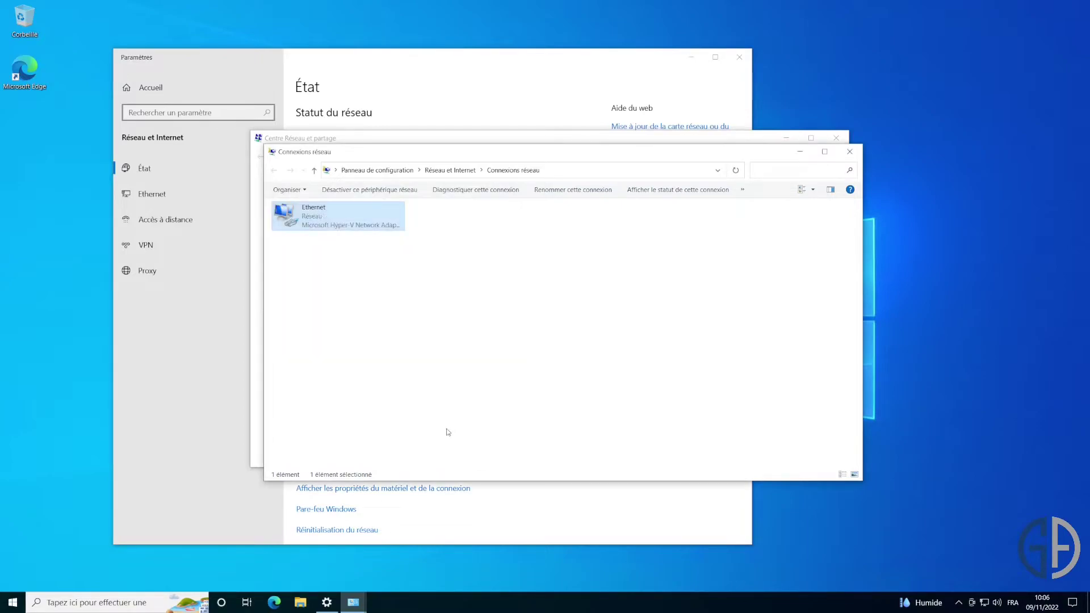
left_click(850, 151)
left_click(837, 138)
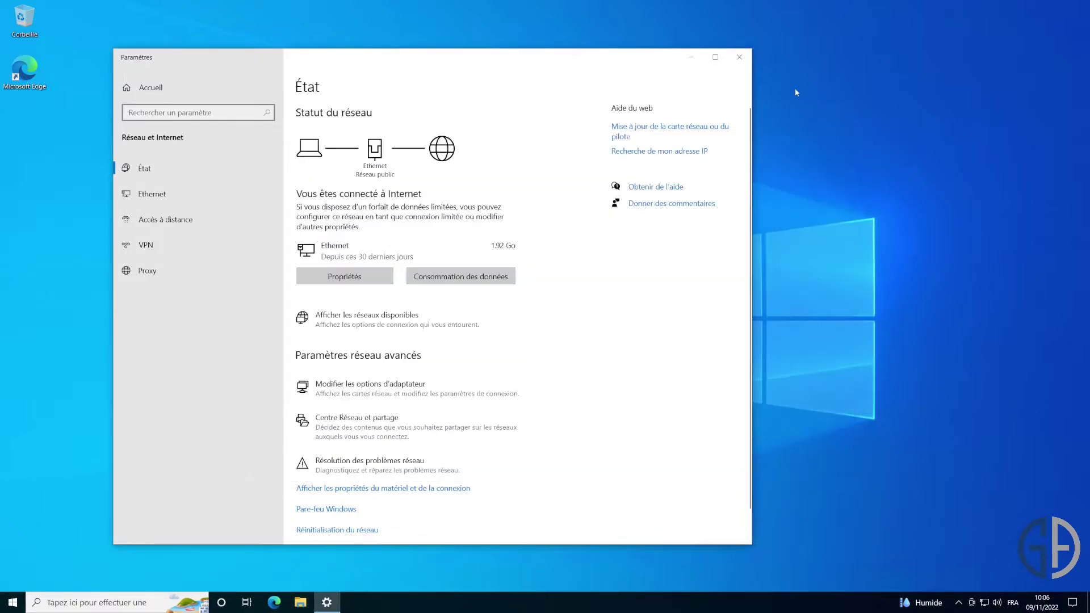
Close Settings and launch Command Prompt with cmd from the Run prompt.
left_click(740, 57)
key("super+r")
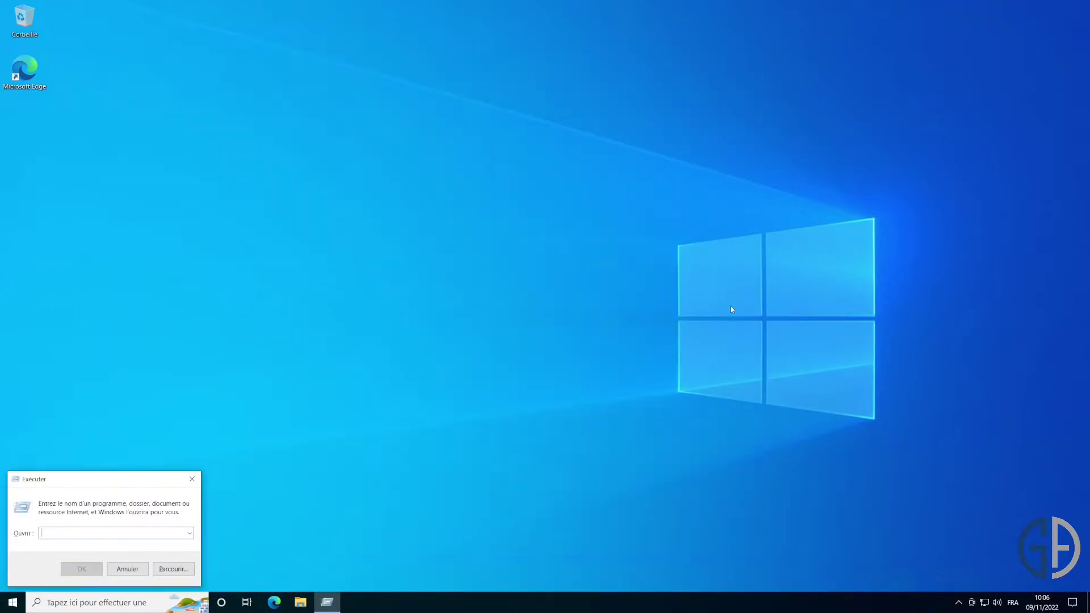
type("cmd")
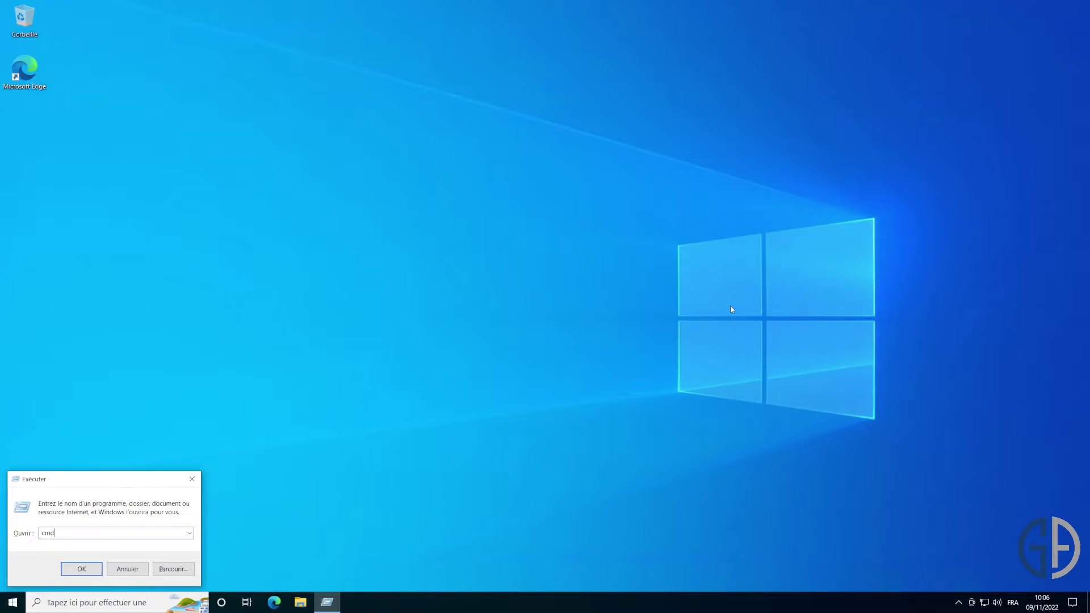
key("Return")
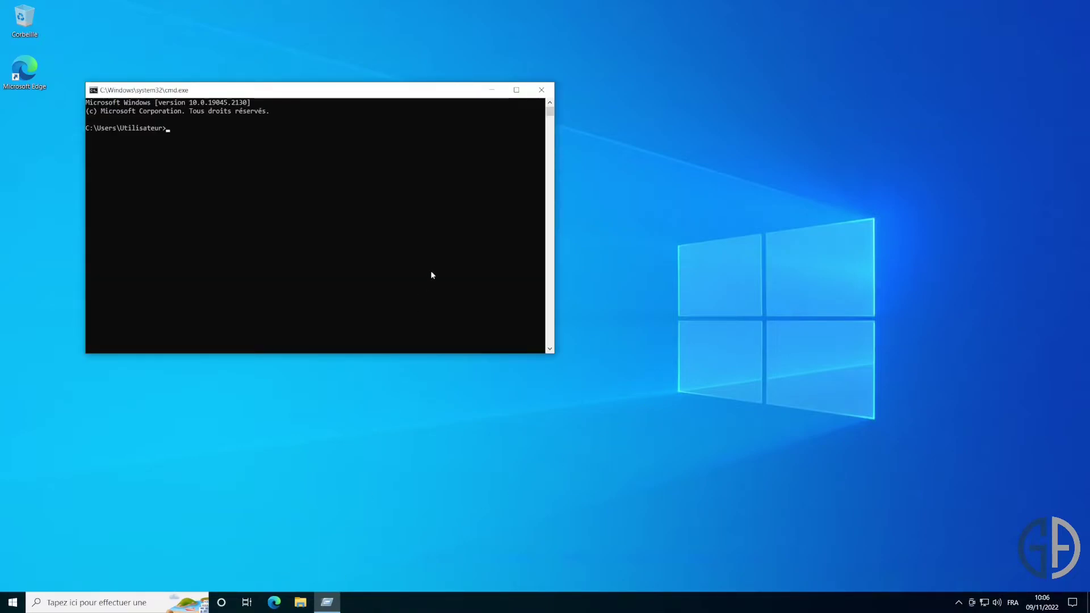
Run ipconfig and then ipconfig /all to check the adapter configuration.
type("ipconfig")
key("Return")
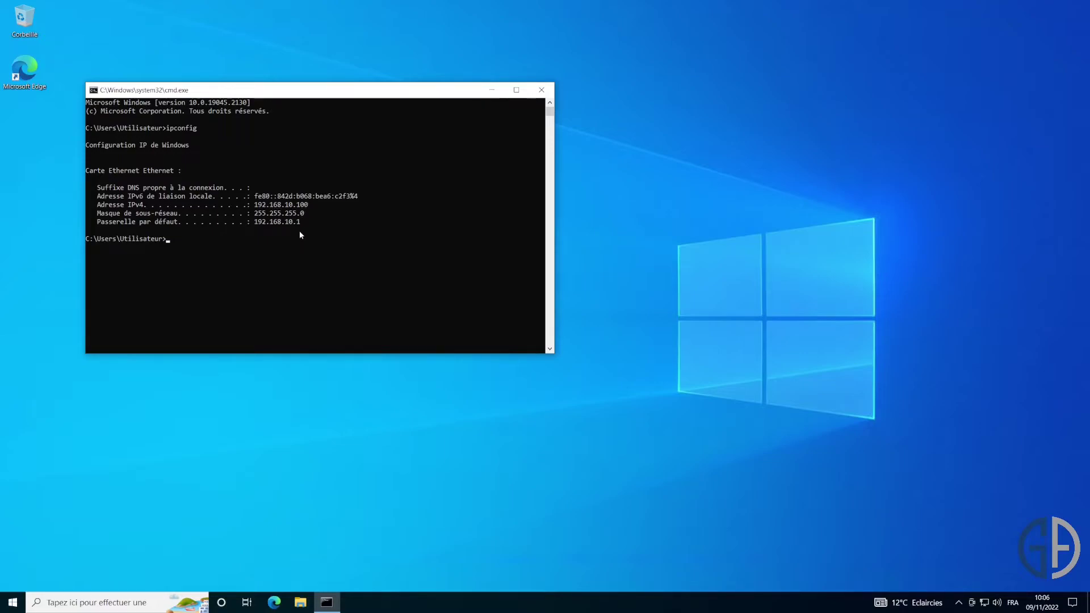
type("ipconfig /all")
key("Return")
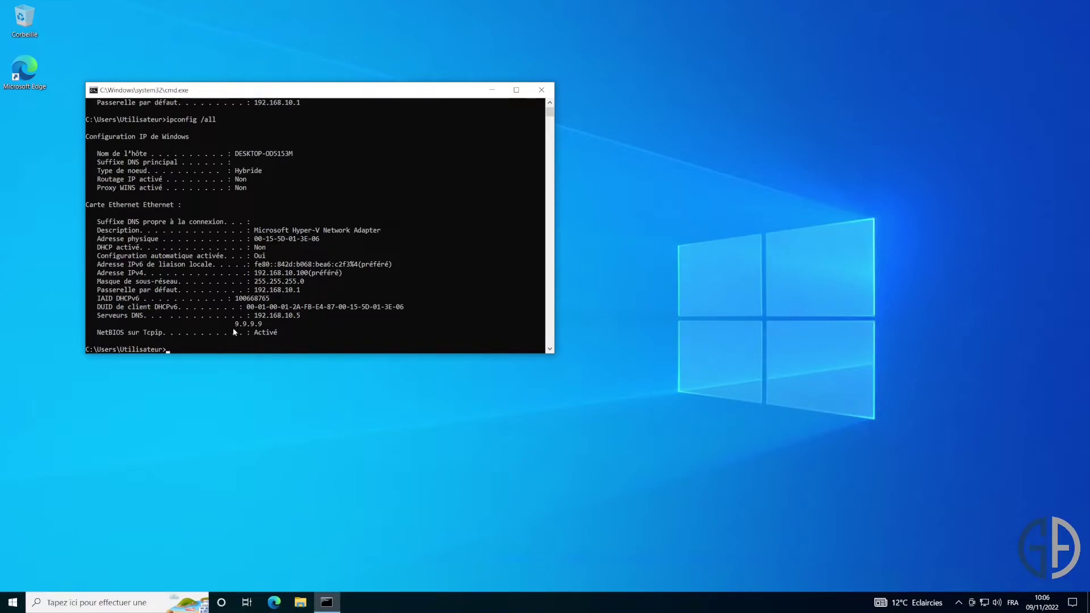
Ping 192.168.10.5 and geek-advisor.local to confirm connectivity.
type("ping 192.168.10.5")
key("Return")
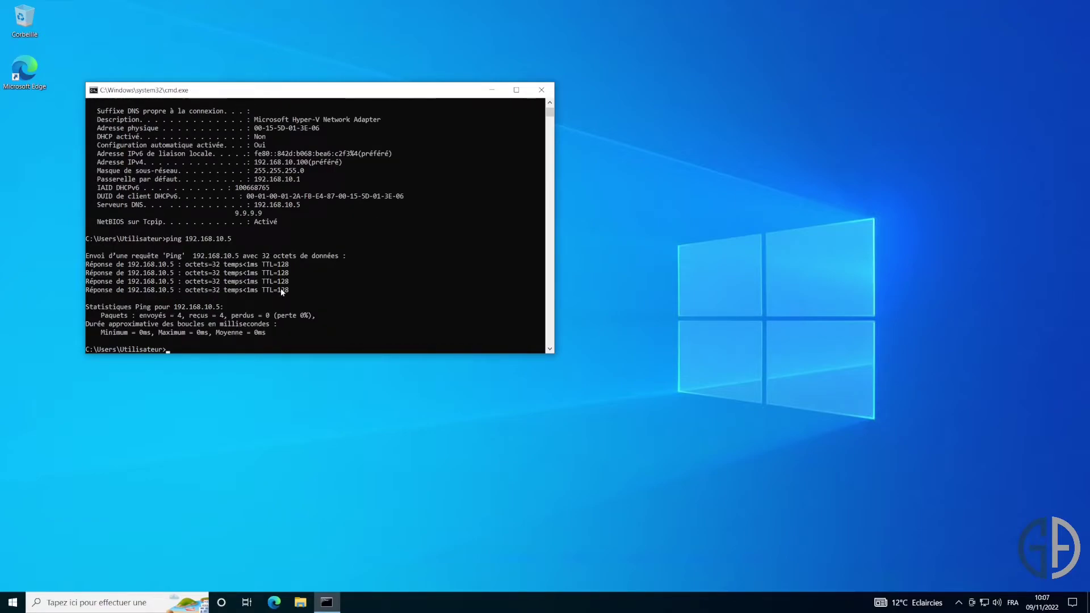
type("ping geek-advisor.local")
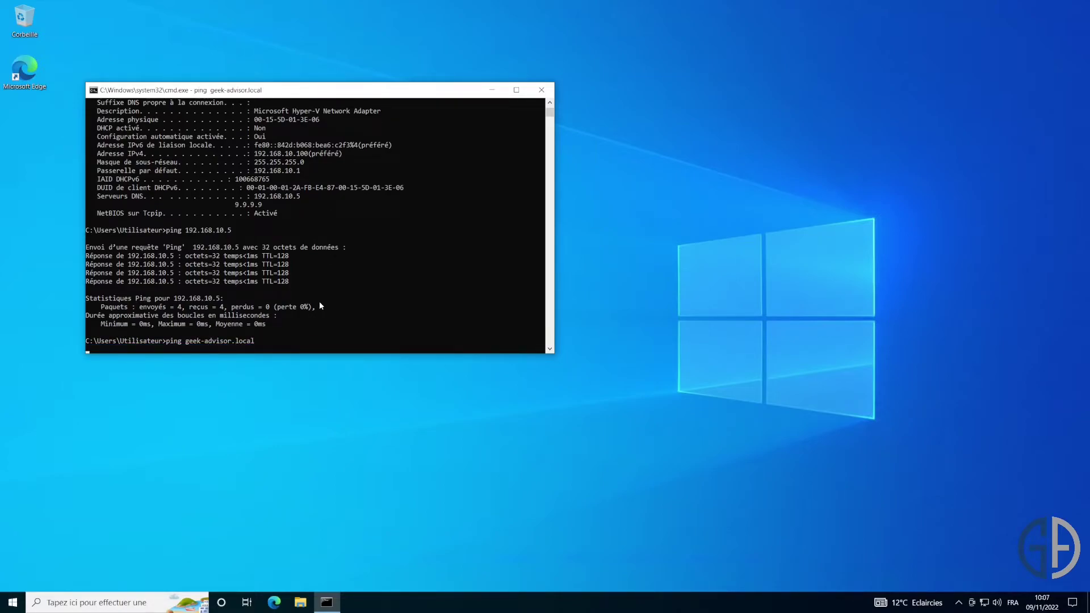
key("Return")
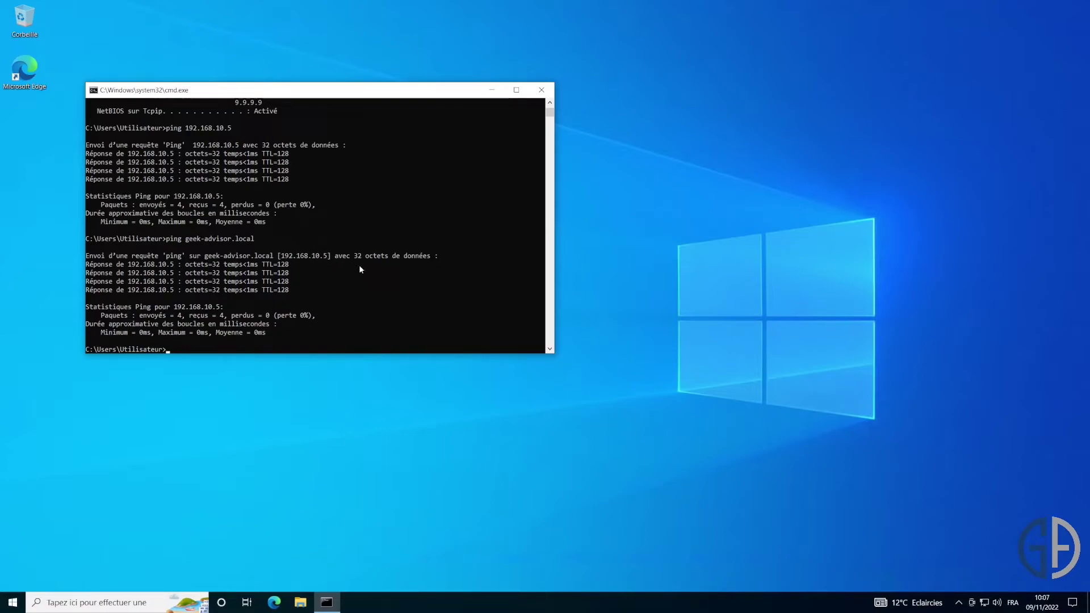
Run nslookup to check the default DNS server, then exit it.
type("nslookup")
key("Return")
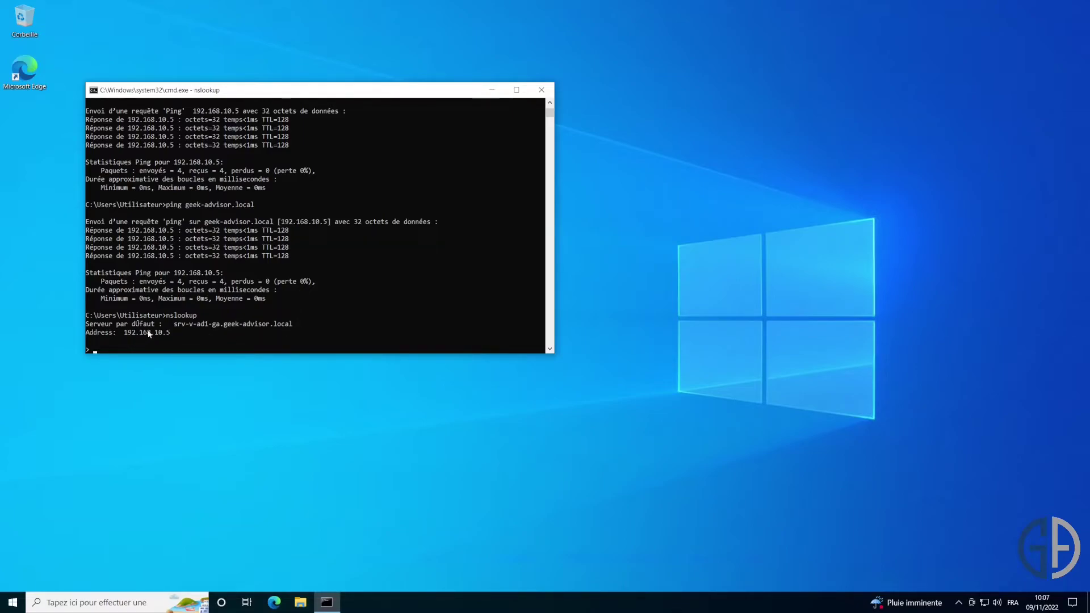
key("ctrl+c")
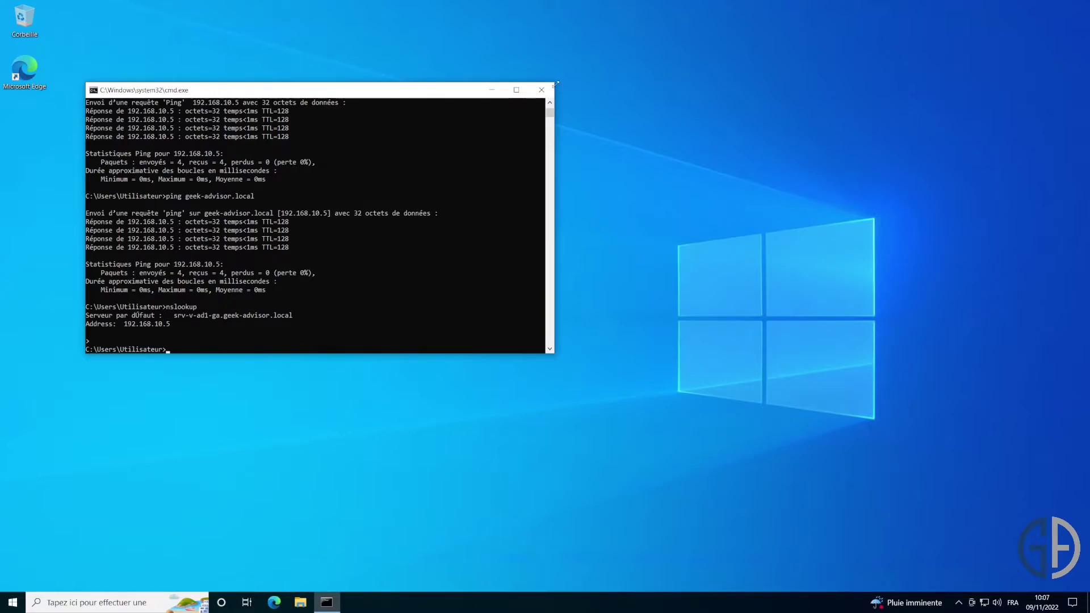
Close the command console and open This PC in File Explorer.
left_click(538, 90)
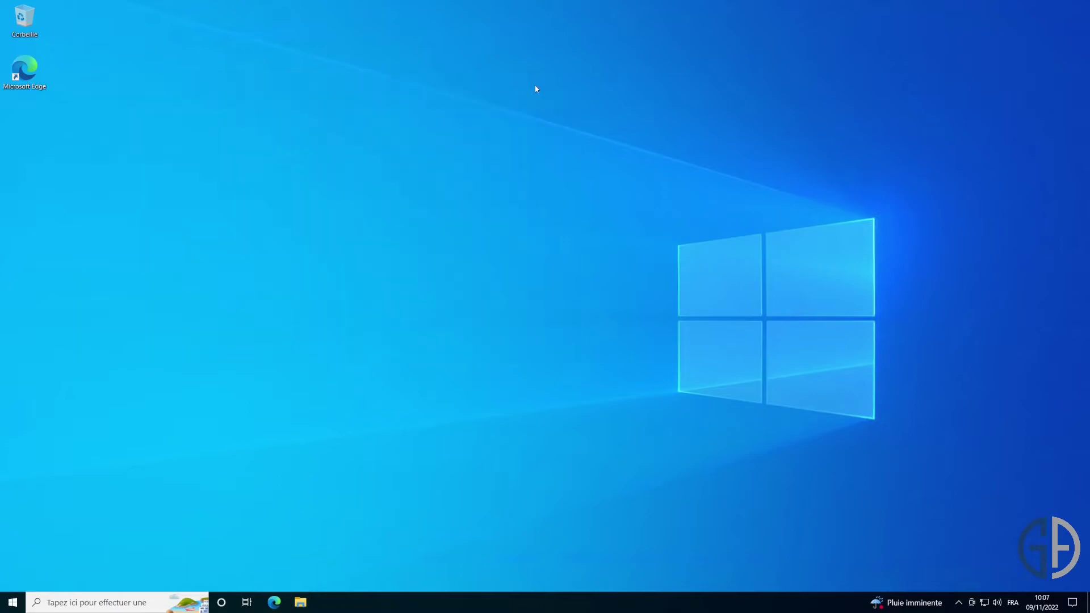
left_click(163, 607)
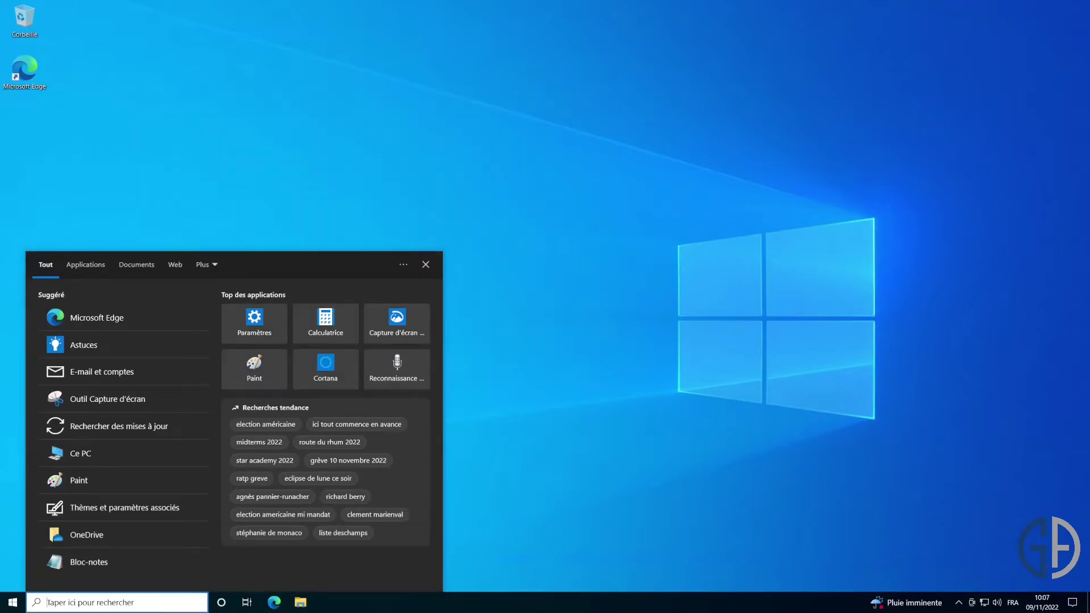
left_click(114, 452)
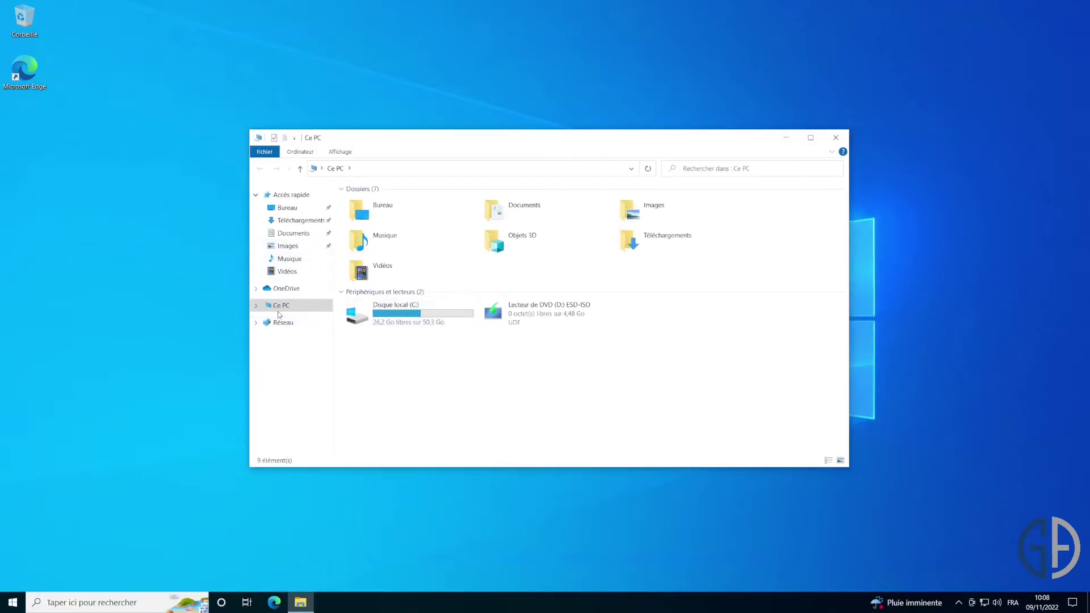
Open This PC's system properties and its computer name settings, showing DESKTOP-OD5153M in WORKGROUP.
right_click(279, 307)
right_click(499, 385)
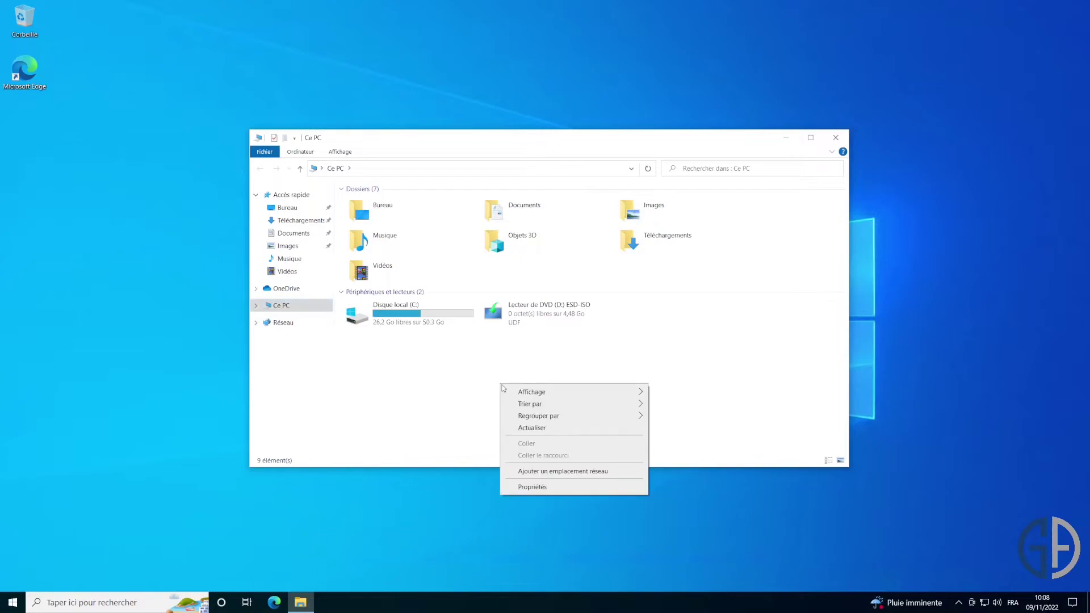
left_click(552, 488)
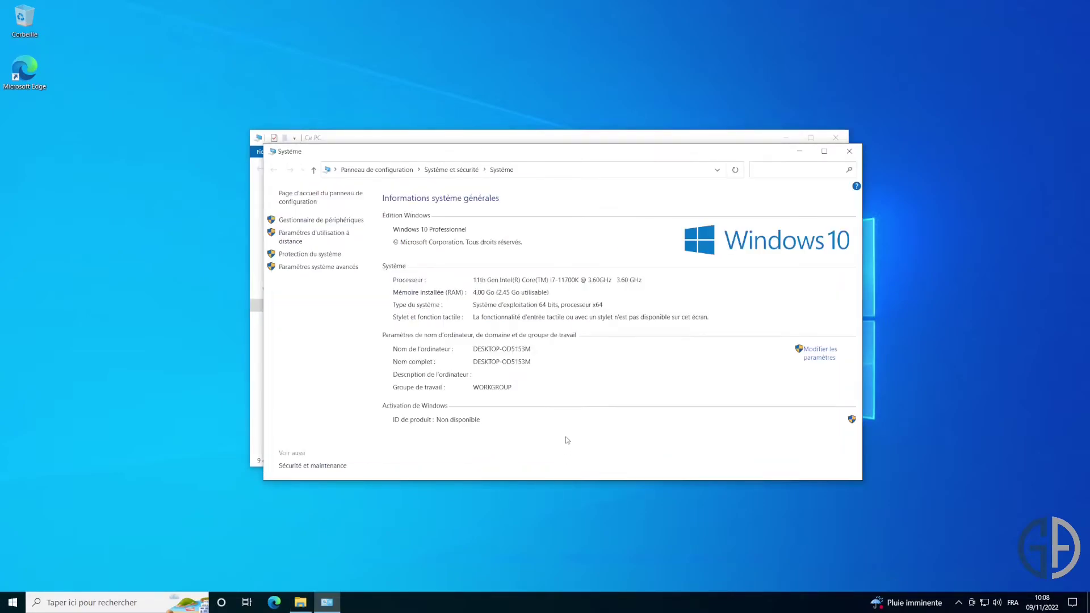
left_click_drag(633, 150, 614, 142)
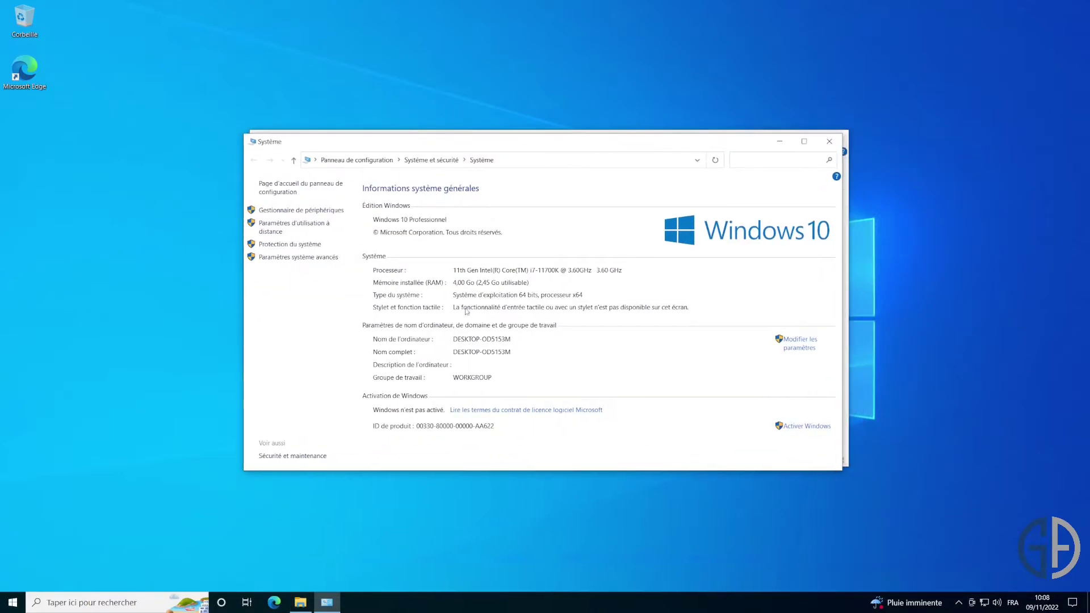
left_click(801, 348)
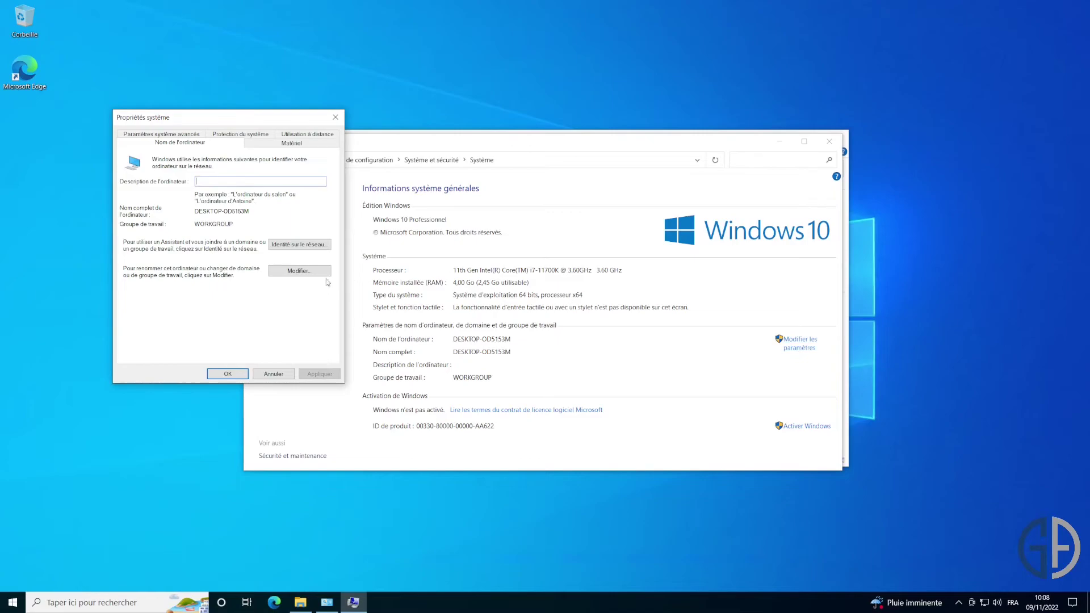
Rename the computer from DESKTOP-OD5153M to CLI-V-01-GA and make it a member of the geek-advisor.local domain.
left_click(303, 272)
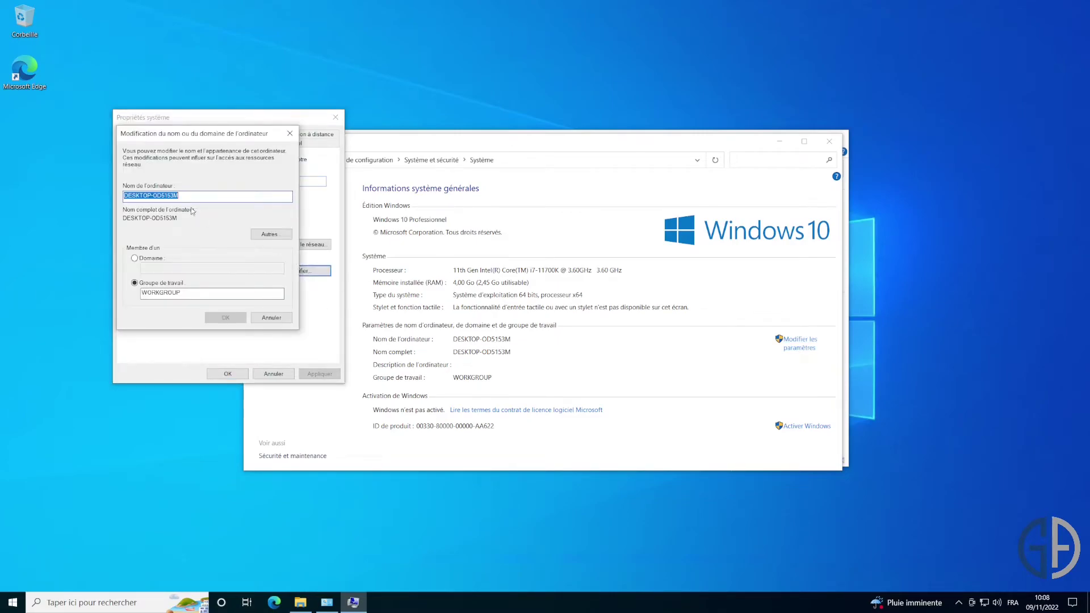
left_click(227, 196)
double_click(227, 197)
type("CLI-V")
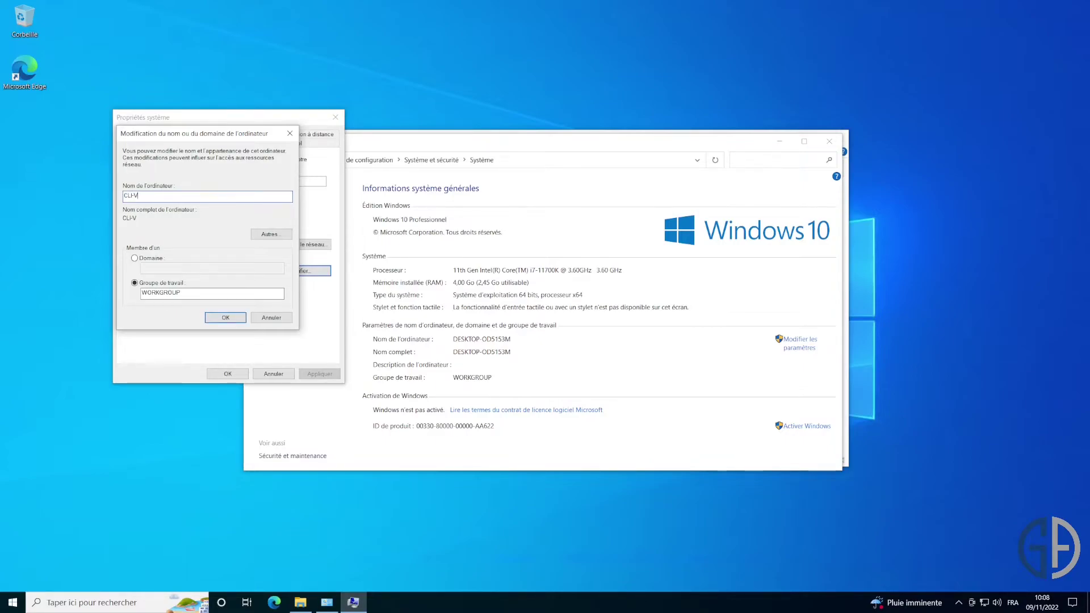
type("-01-GA")
left_click(158, 259)
type("geek-a")
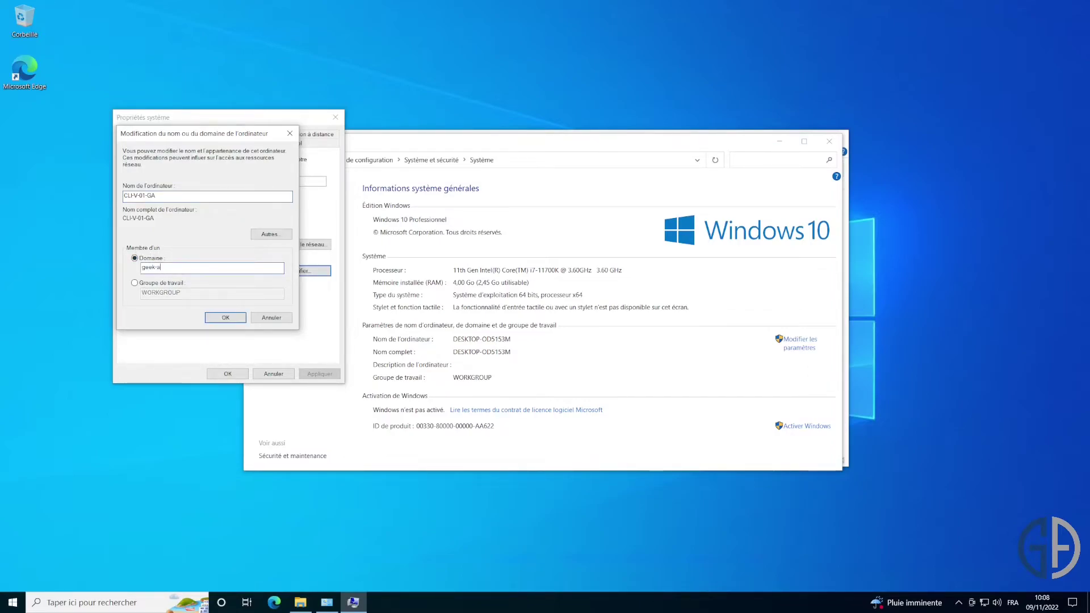
type("dvisor.local")
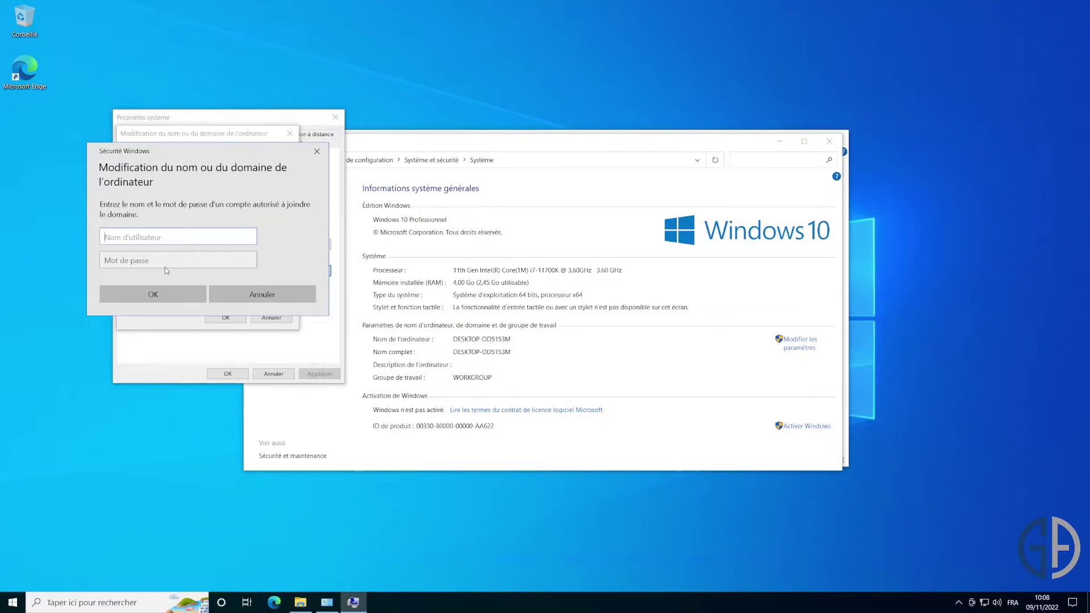
Authorise the domain join with the GEEK-ADVISOR\Administrateur account and its password.
type("GEEK-ADVISOR\\Administrateur")
left_click_drag(207, 238, 77, 231)
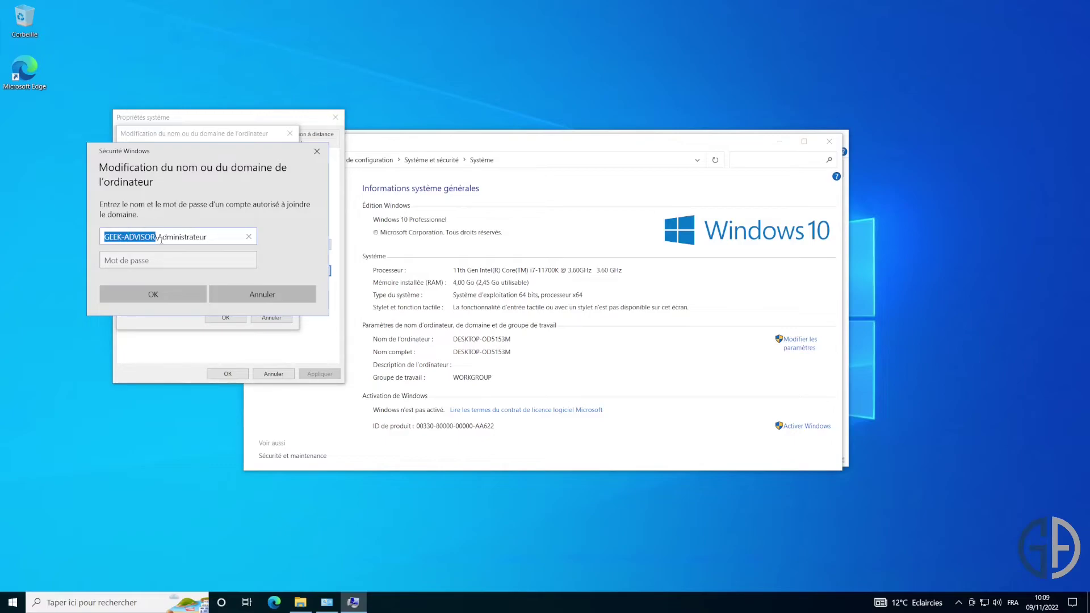
left_click(204, 257)
type("Password1")
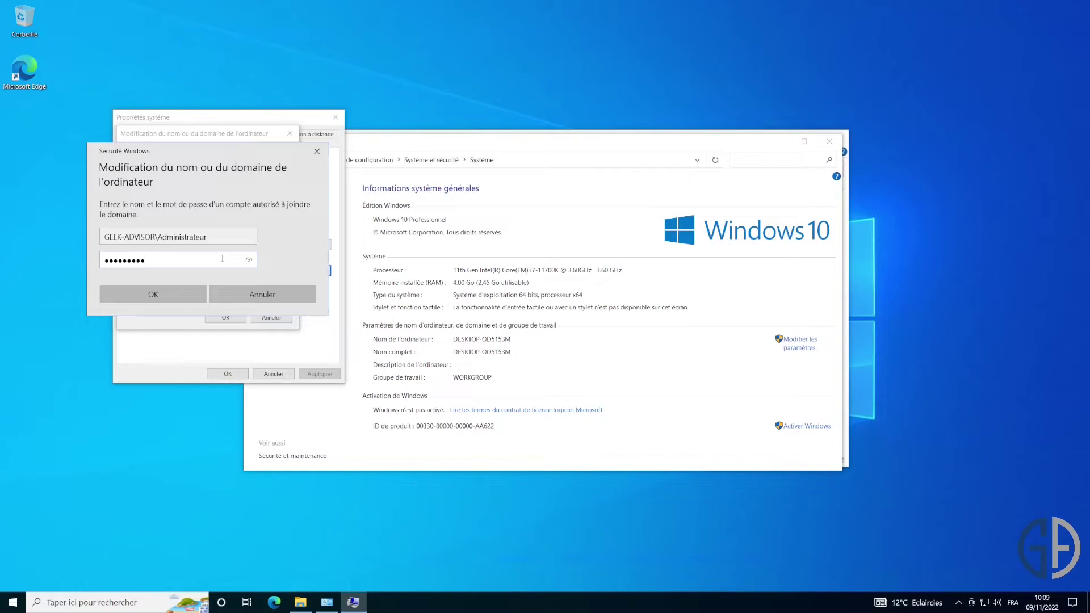
key("Return")
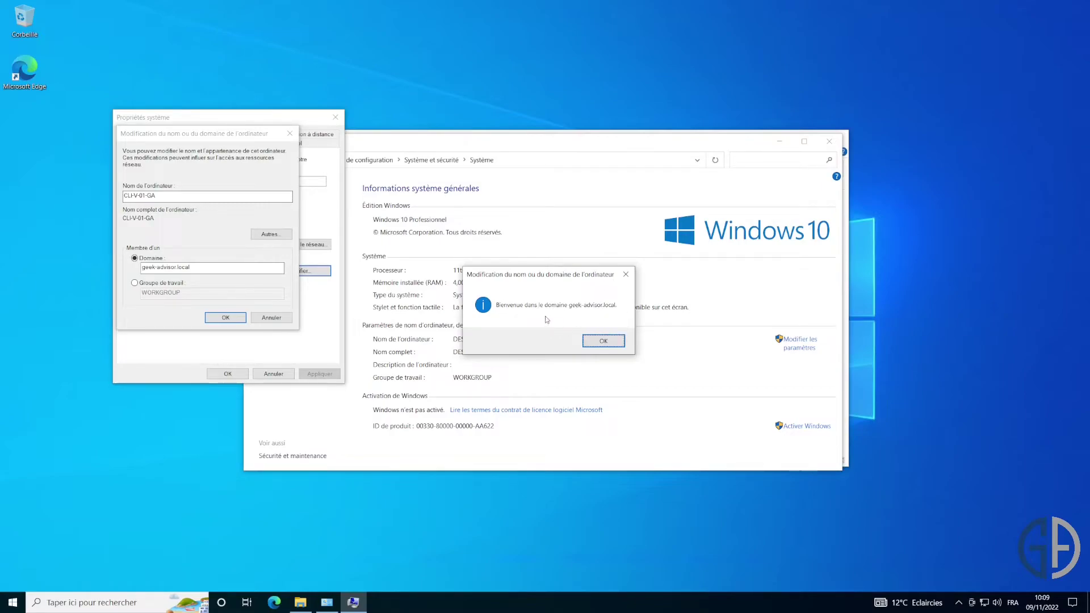
Acknowledge the domain welcome and restart notices, close System Properties, and restart the computer now.
left_click(610, 339)
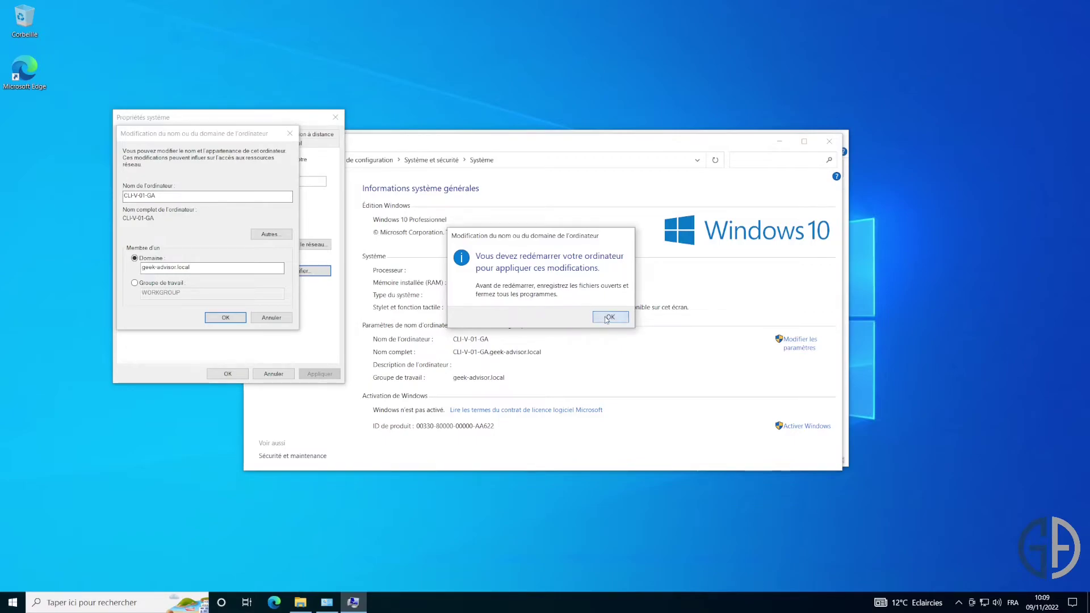
left_click(607, 317)
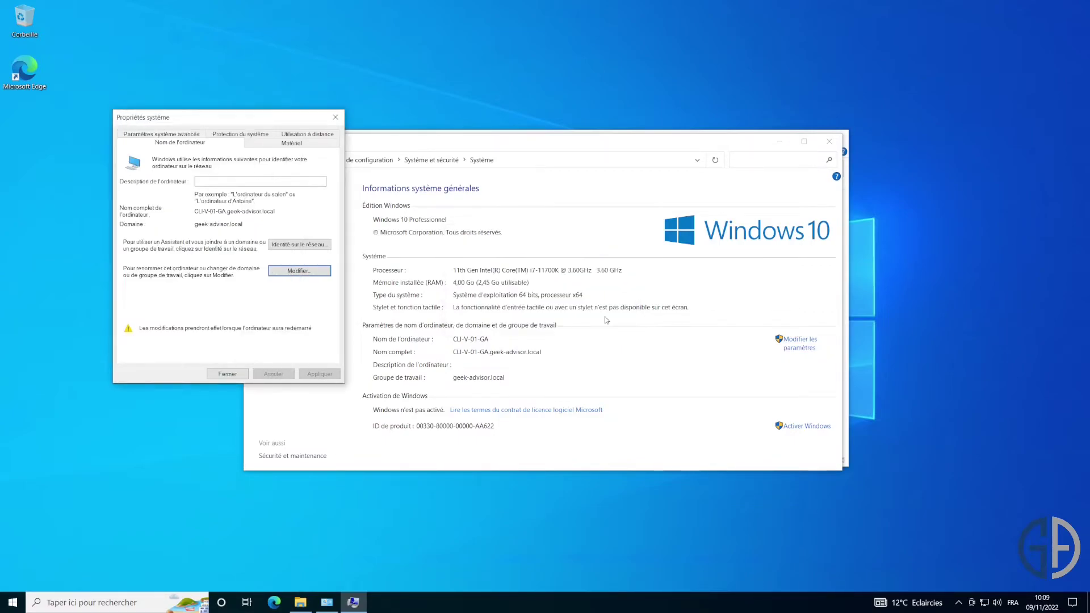
left_click(227, 373)
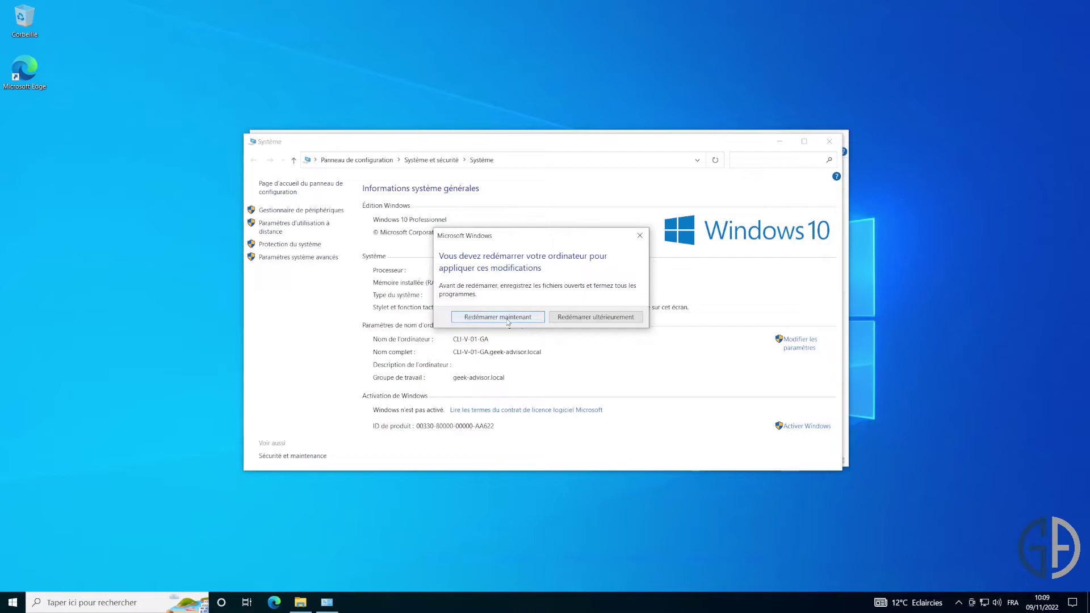
left_click(498, 316)
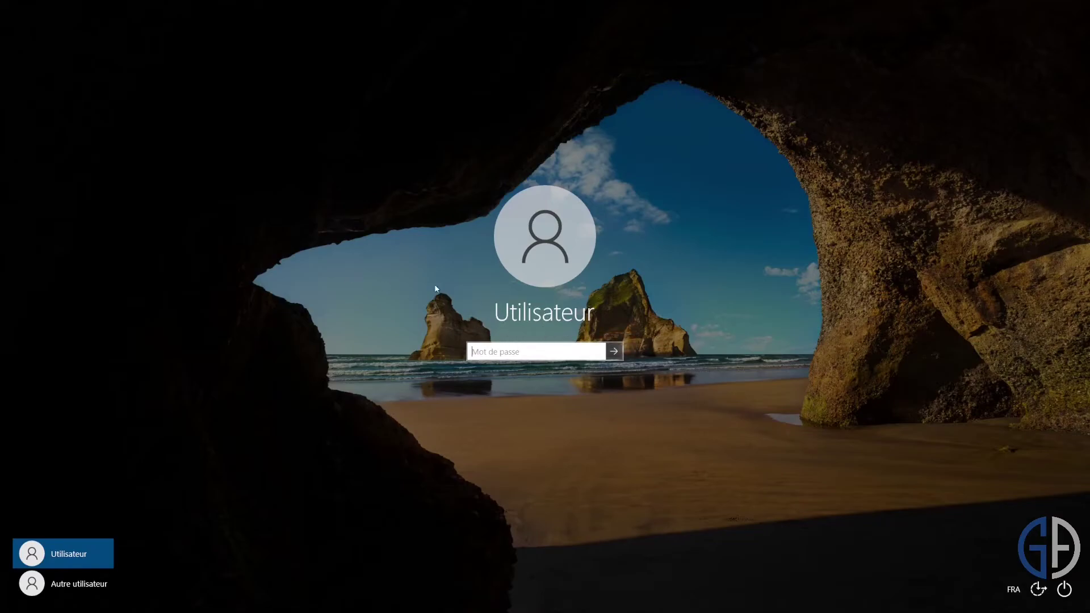
Sign in as domain user GA01 under Other user, retyping the password after an incorrect first attempt.
left_click(95, 585)
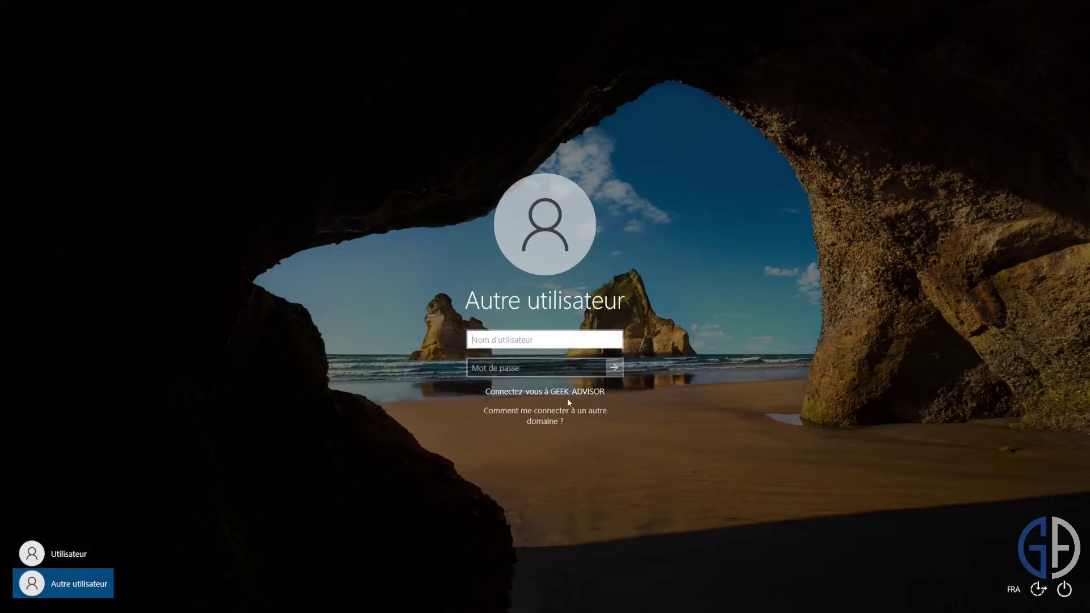
type("GA")
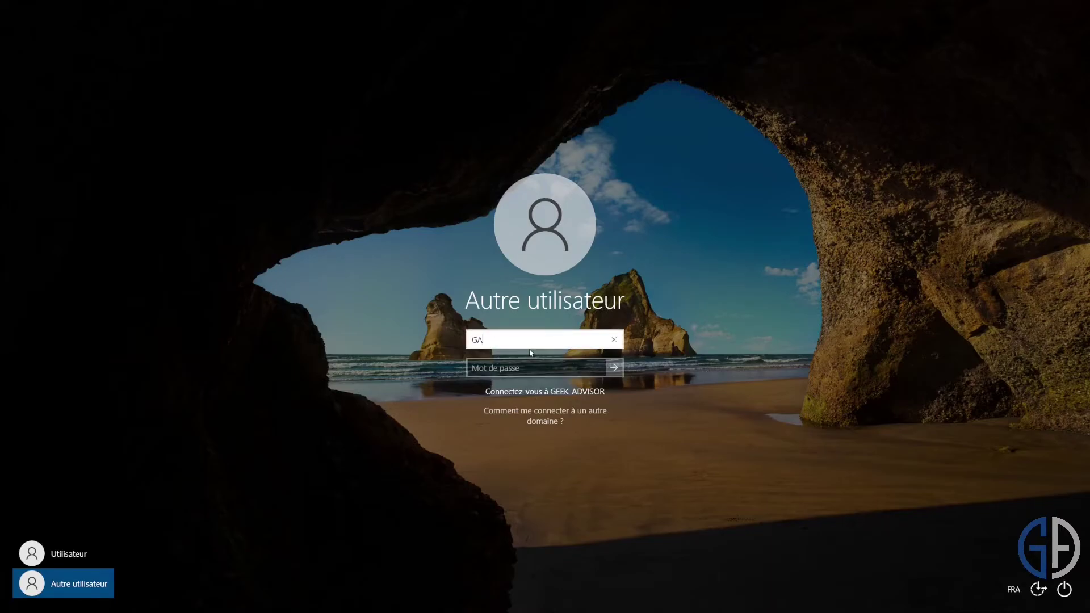
type("01")
key("Tab")
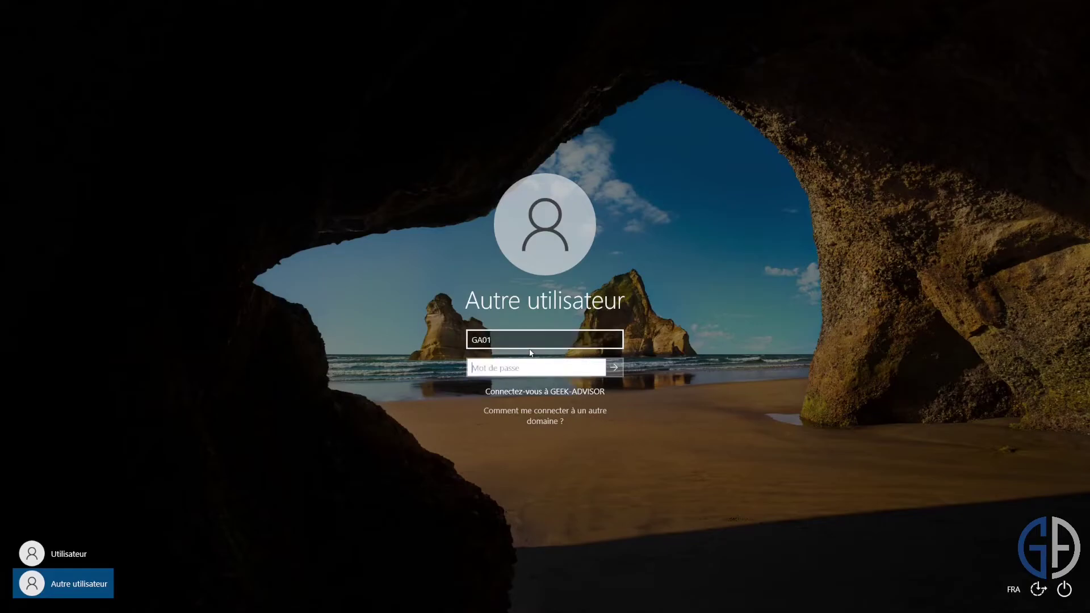
left_click(505, 337)
left_click_drag(498, 340, 436, 339)
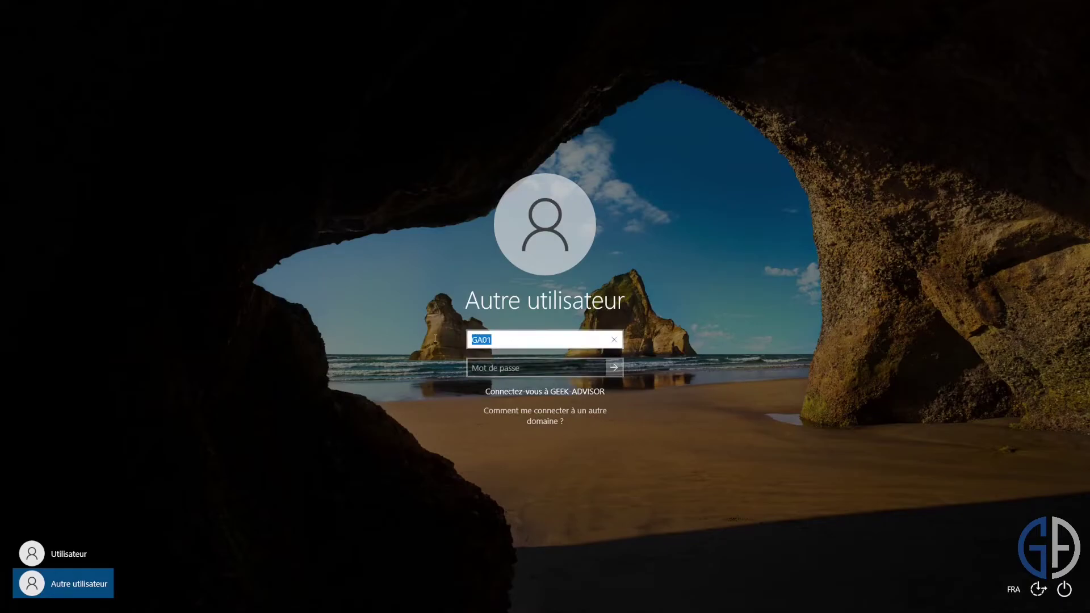
left_click(520, 368)
type("••••••••")
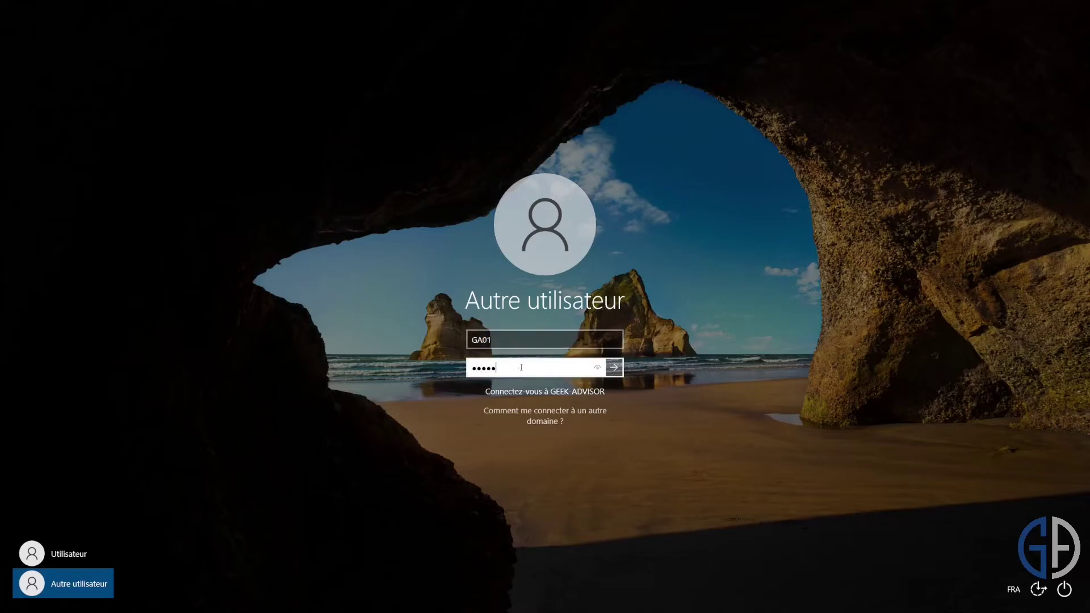
key("Return")
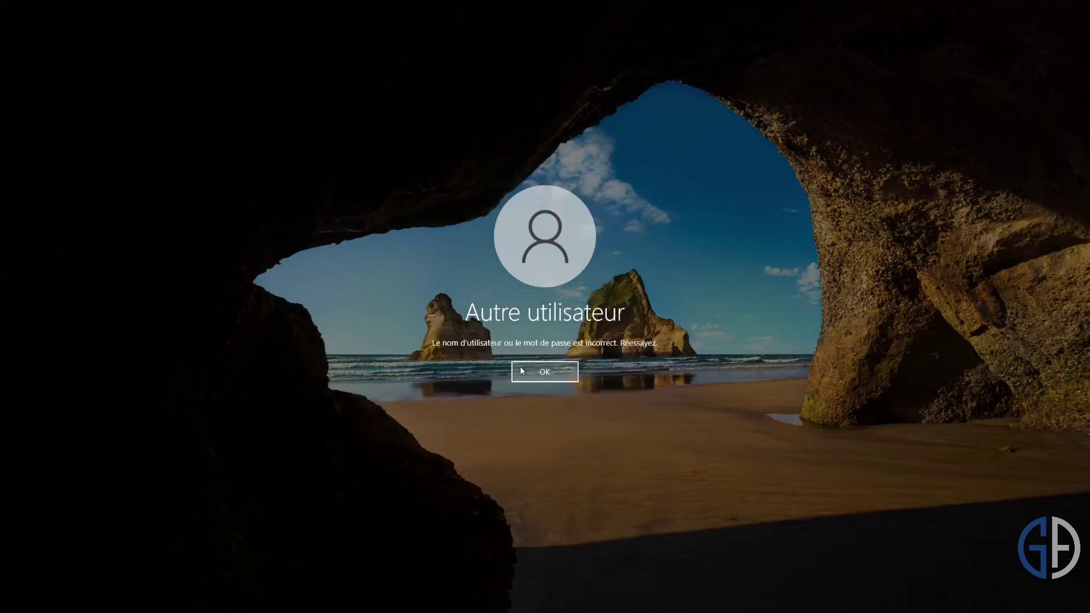
left_click(520, 370)
type("••••••••")
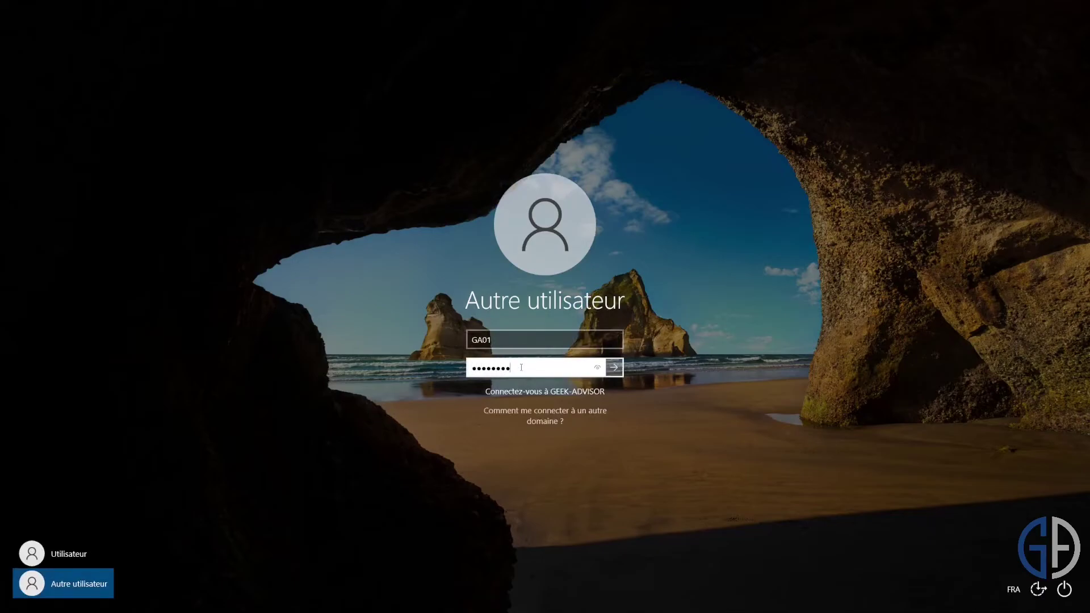
key("Return")
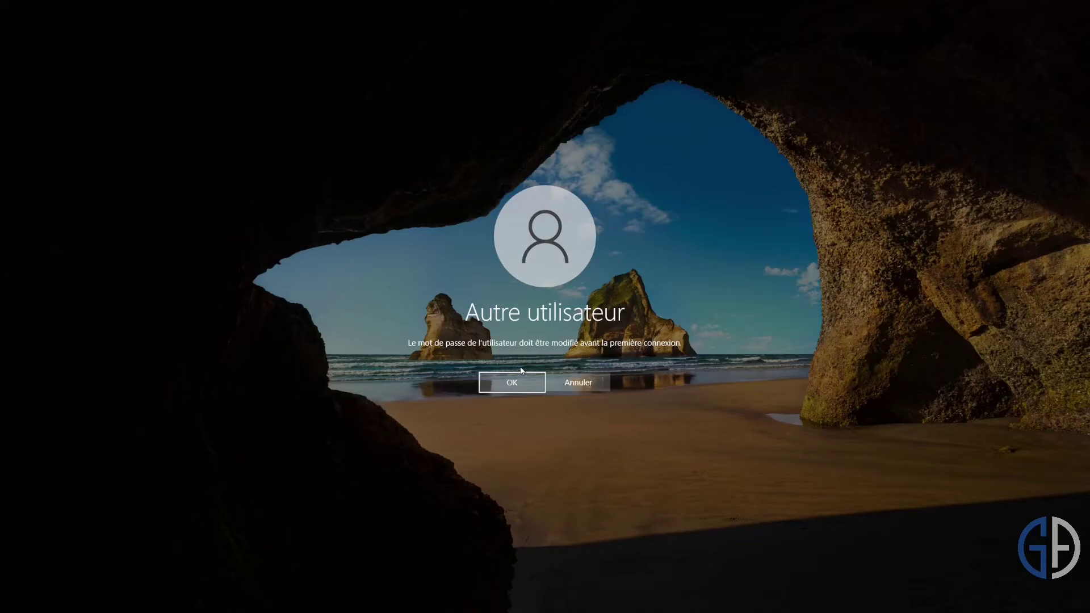
Accept the required password change, enter and confirm a new password for GA01, and dismiss the confirmation.
key("Return")
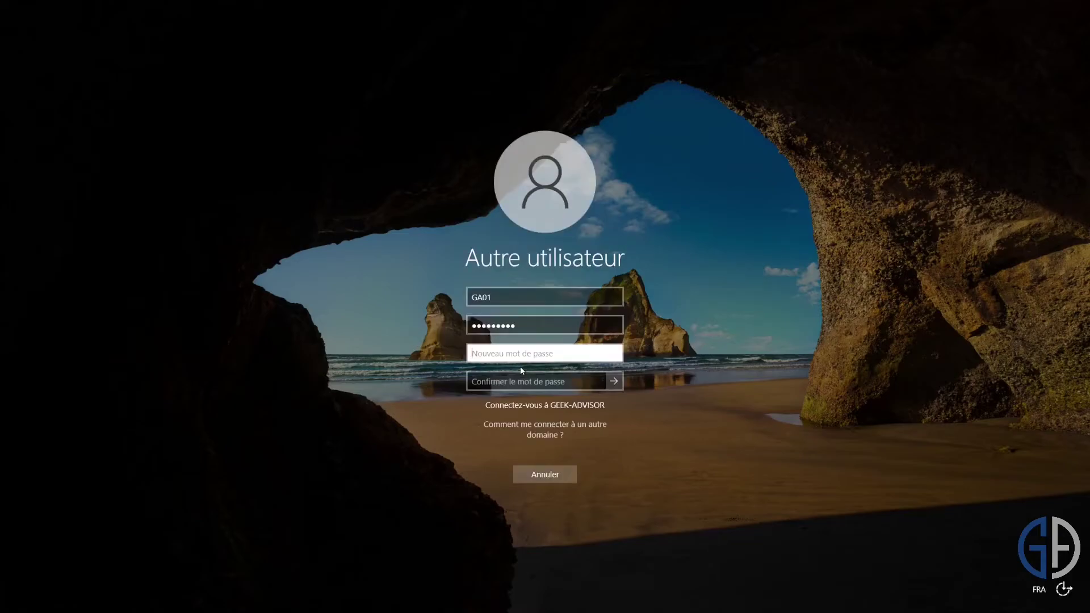
type("**********")
key("Tab")
type("**********")
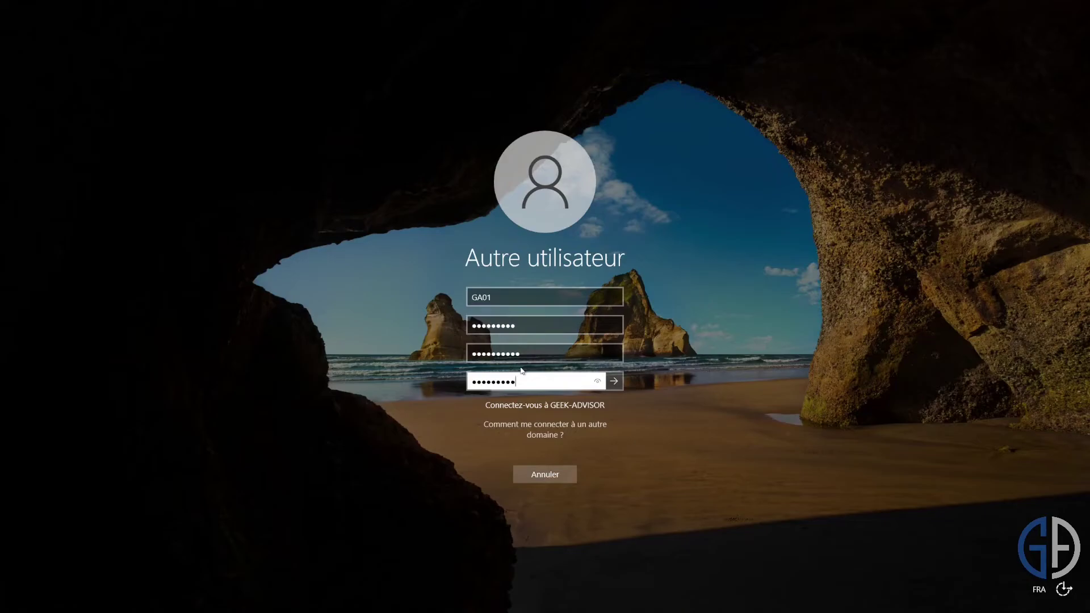
key("Return")
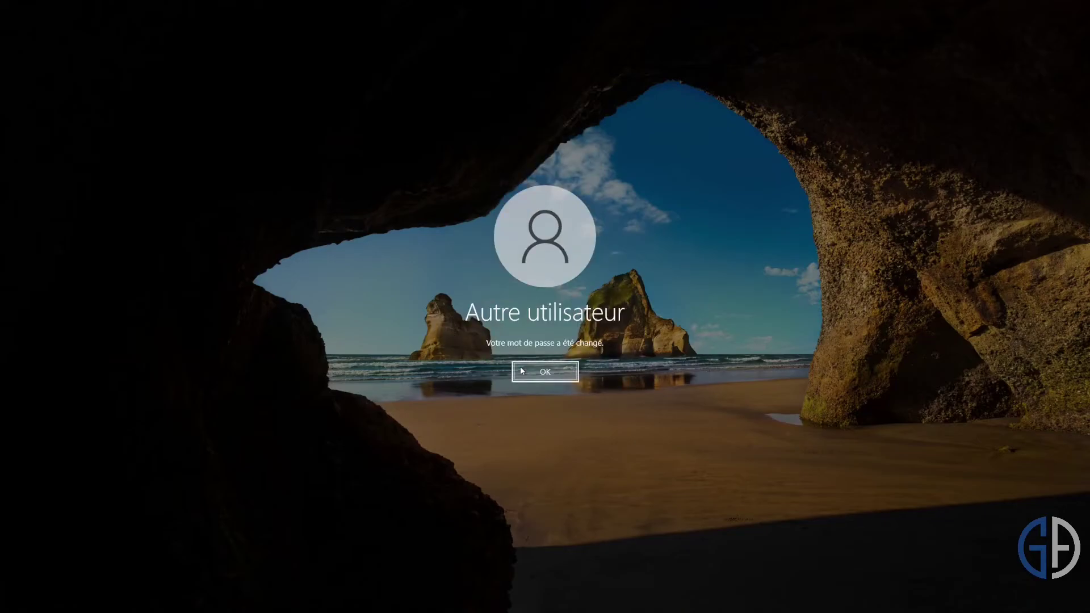
left_click(522, 371)
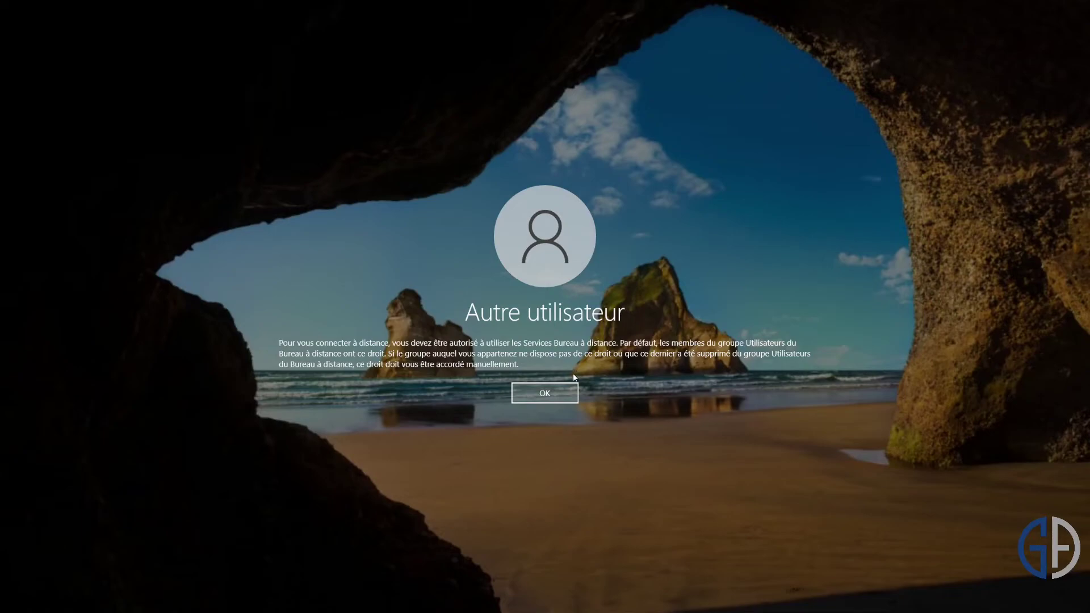
Dismiss the Remote Desktop rights notice and sign in locally as .\Utilisateur with its password.
left_click(544, 393)
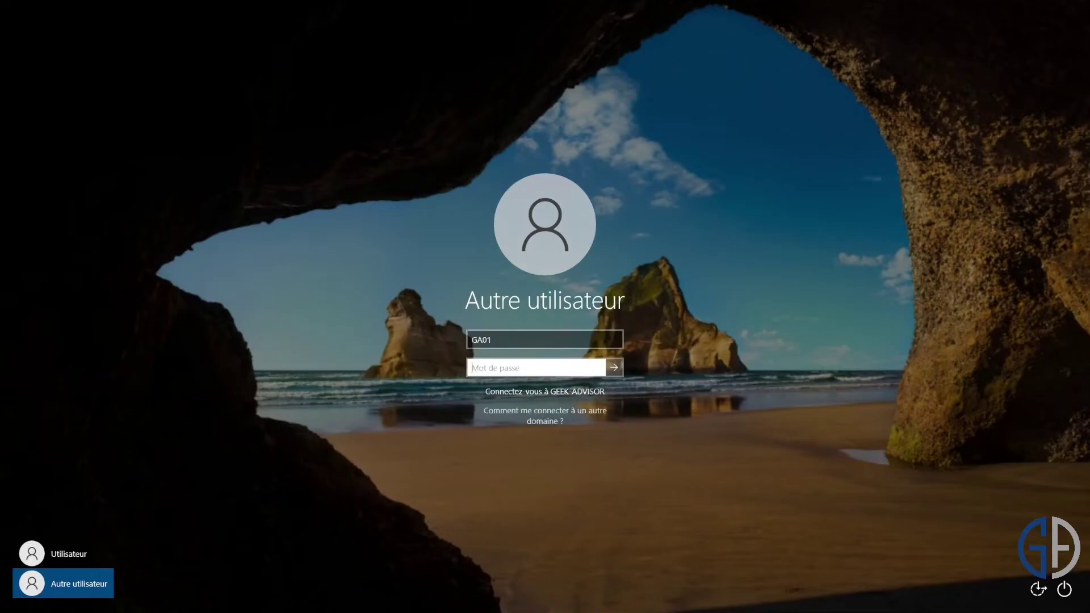
left_click(98, 549)
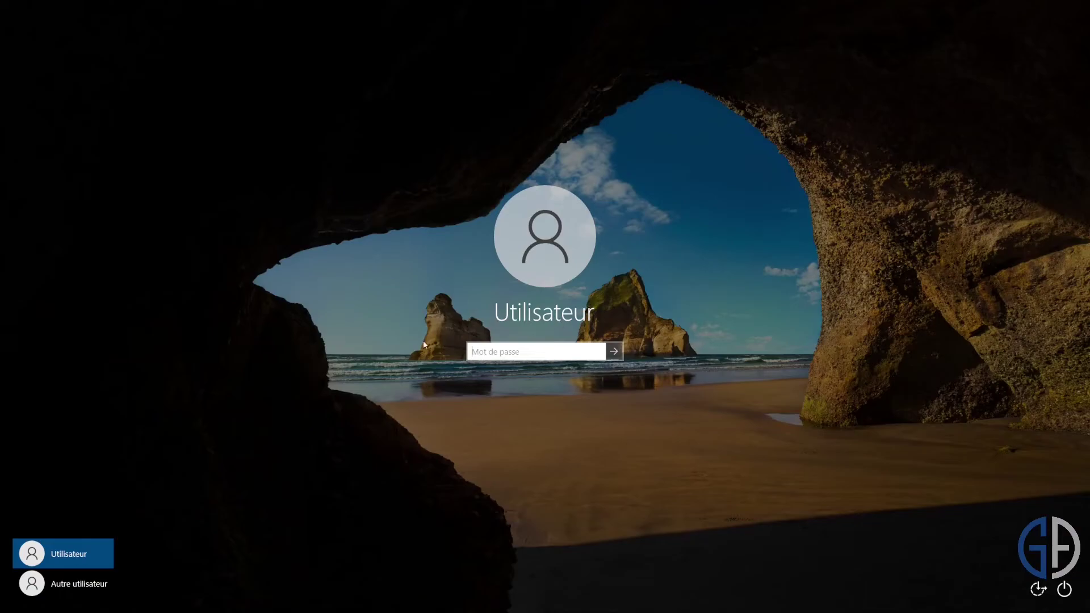
left_click(77, 583)
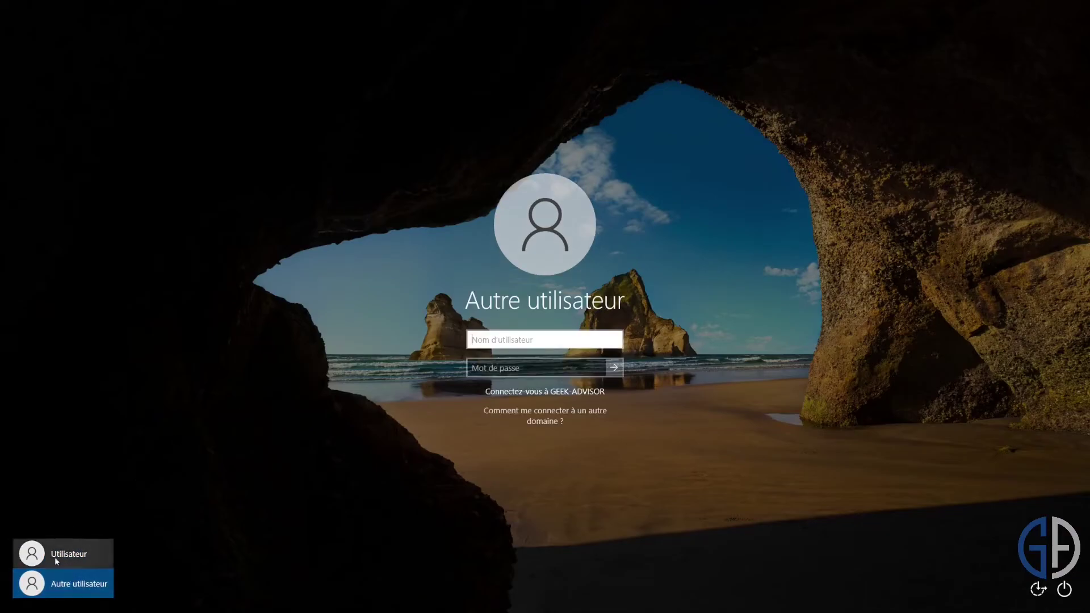
type(".")
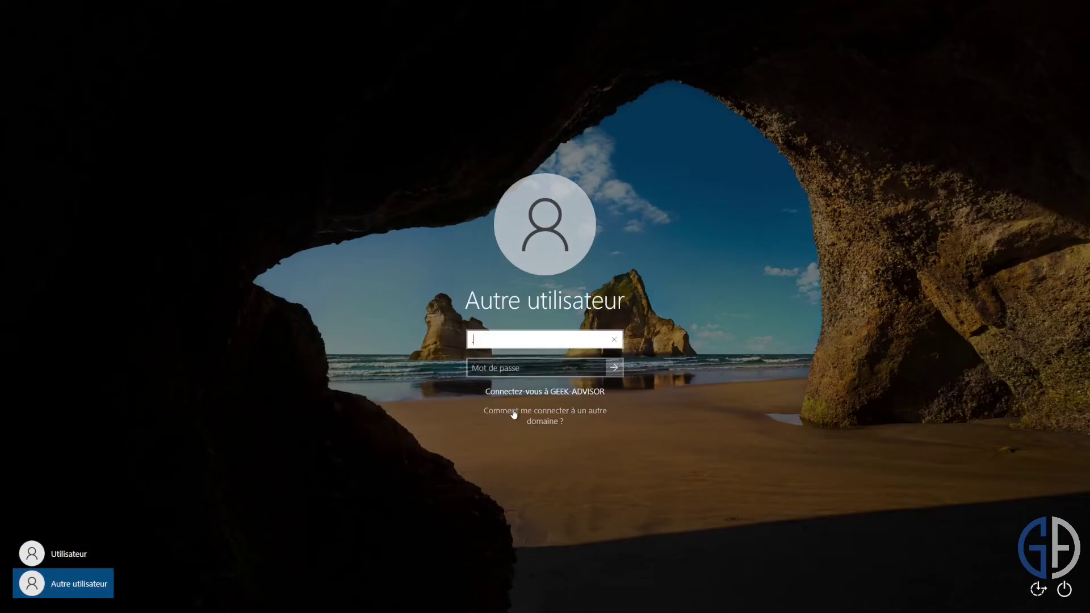
type("\\")
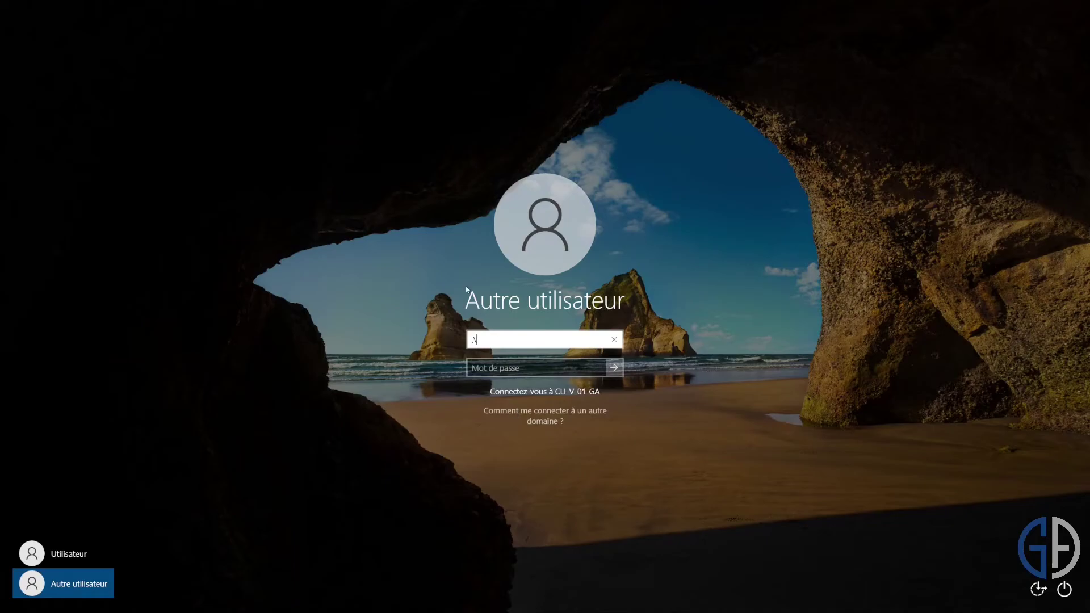
type("Utilisateur")
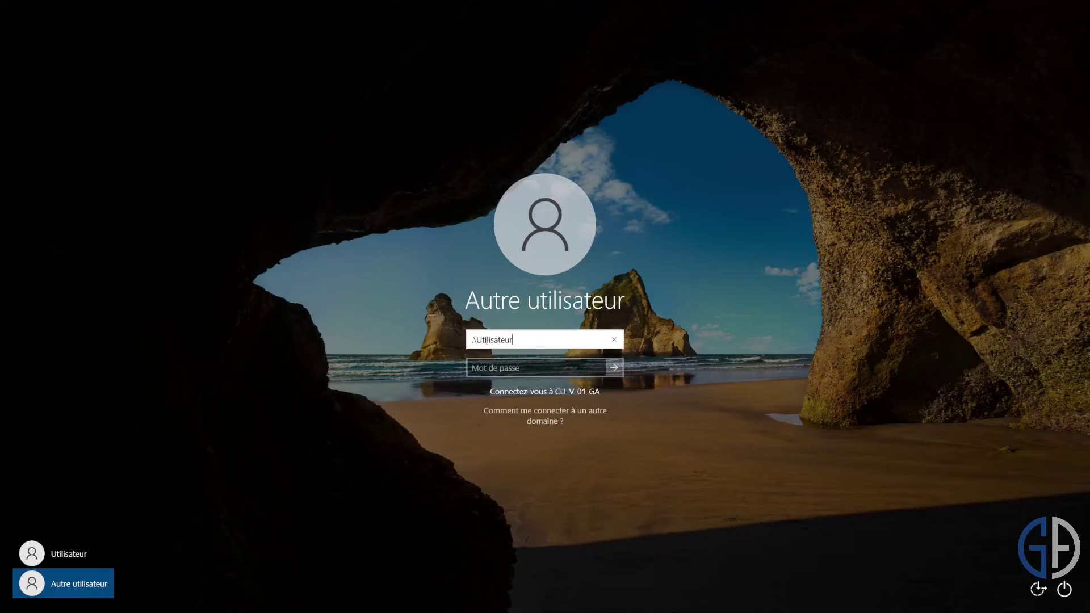
left_click(476, 343)
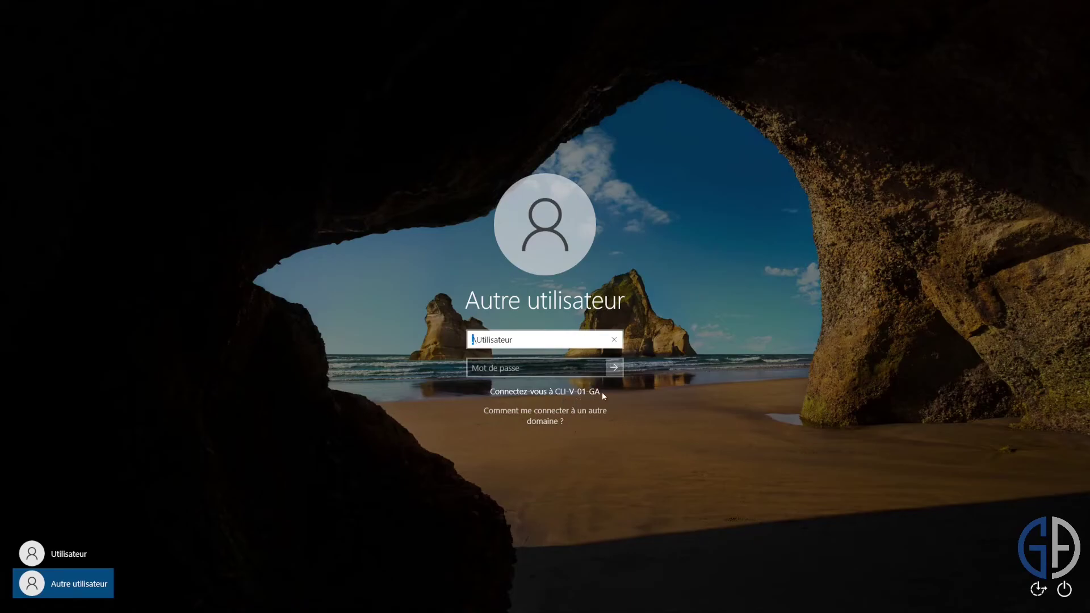
left_click(557, 374)
type("•••••••••")
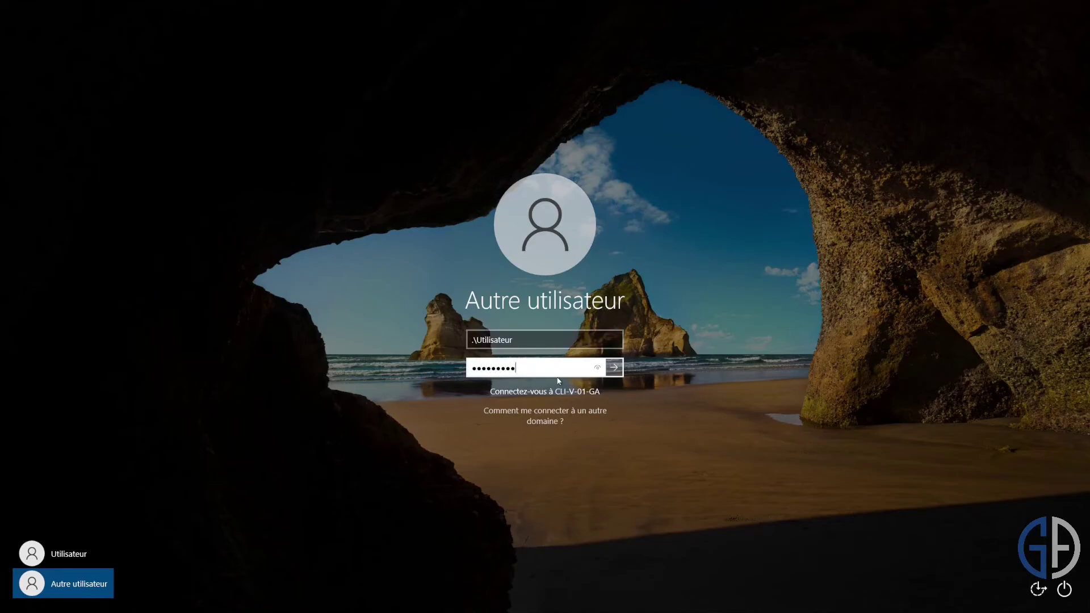
key("Return")
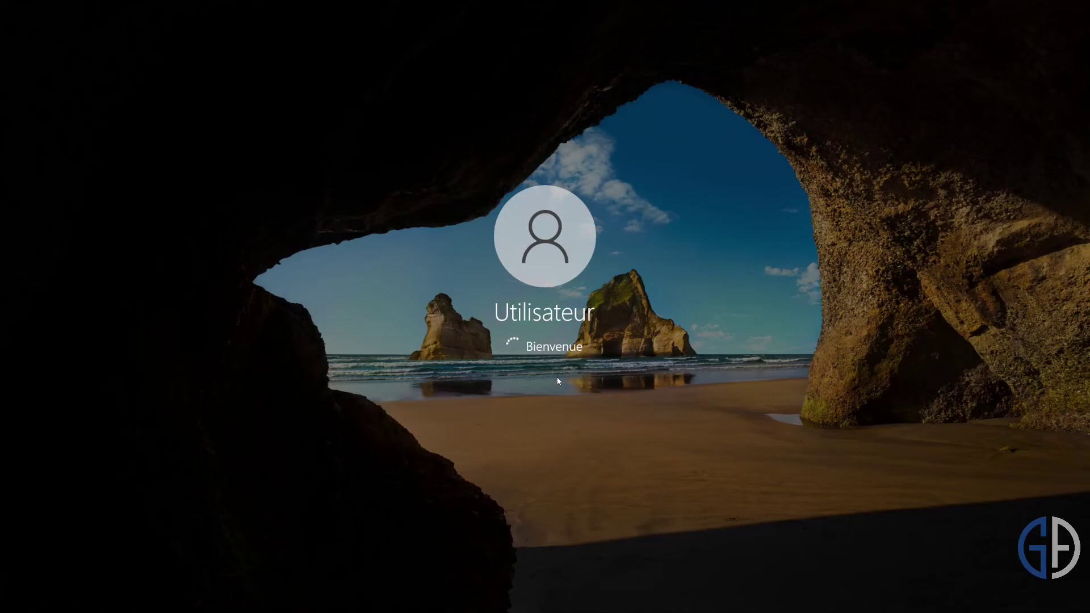
Open Ce PC's system properties and its remote access settings.
type("ce pc")
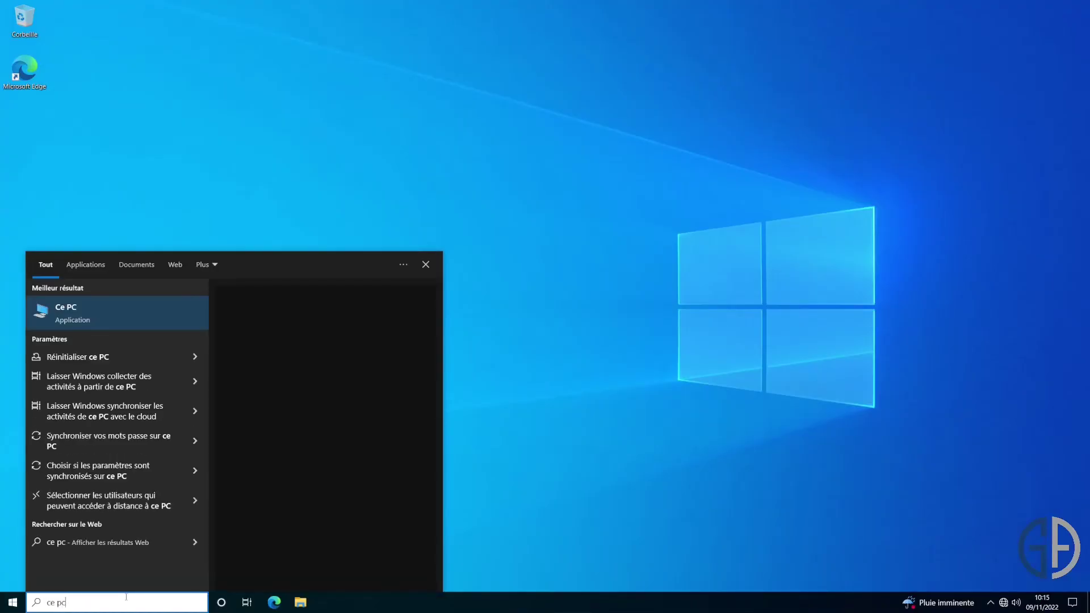
left_click(114, 300)
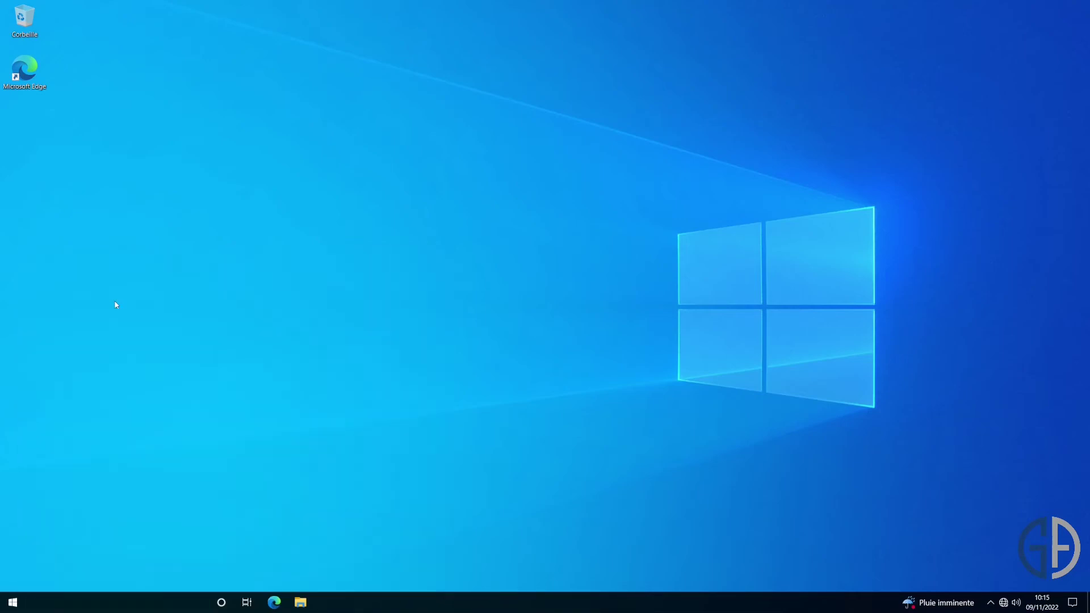
right_click(507, 383)
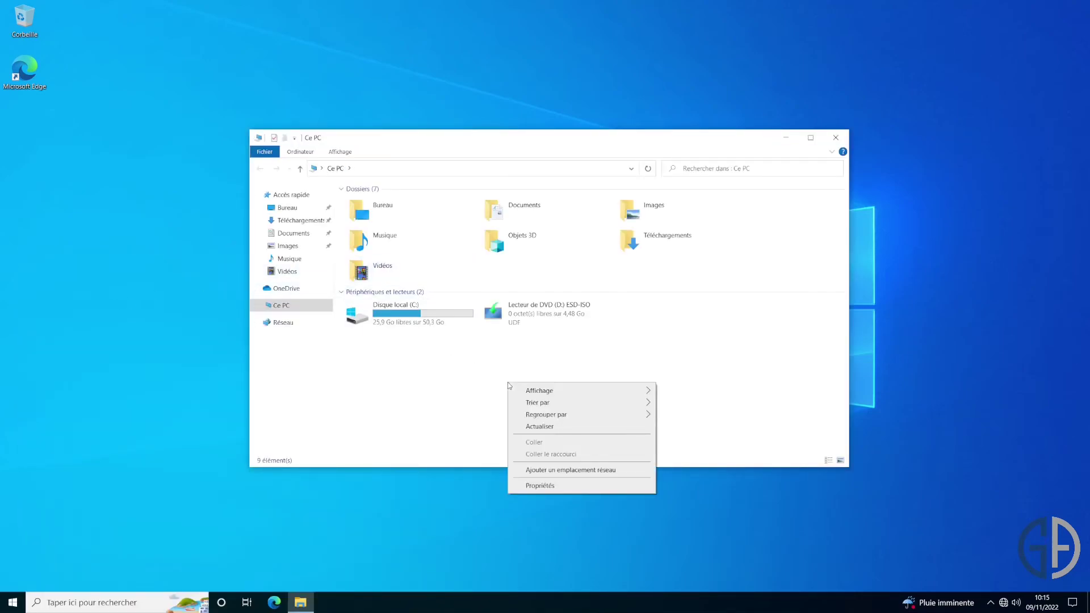
left_click(550, 487)
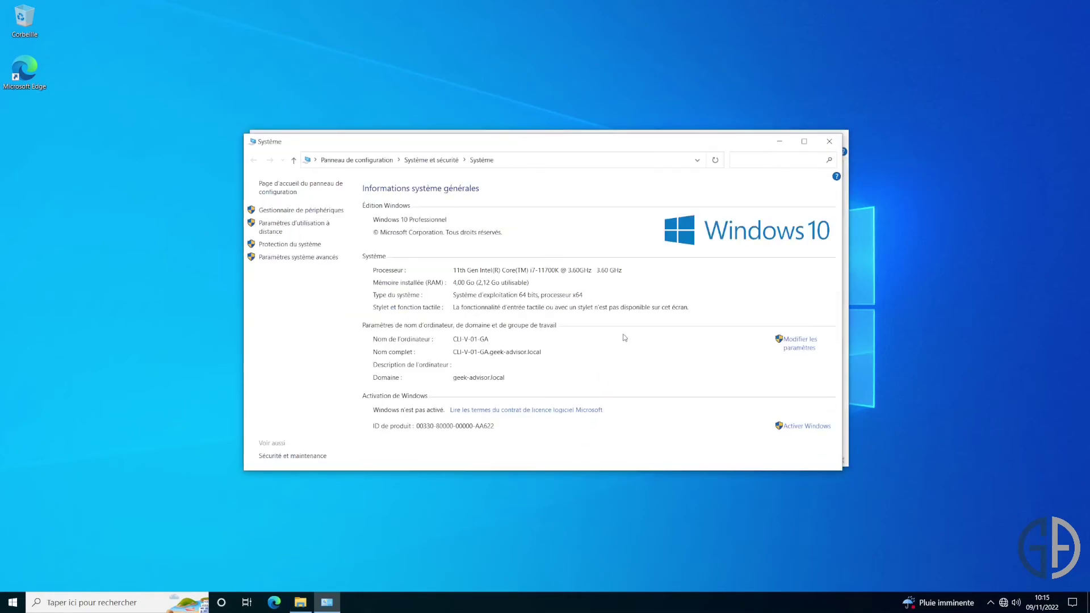
left_click(294, 223)
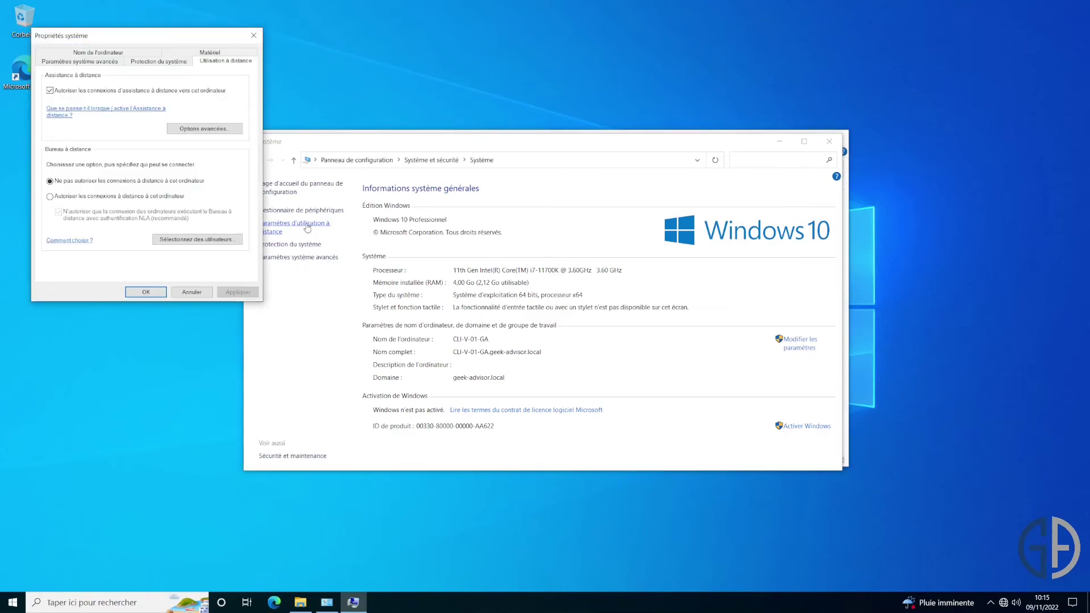
Add GA01 to the Remote Desktop users with GEEK-Advisor\Administrateur credentials, and allow remote connections.
left_click(219, 241)
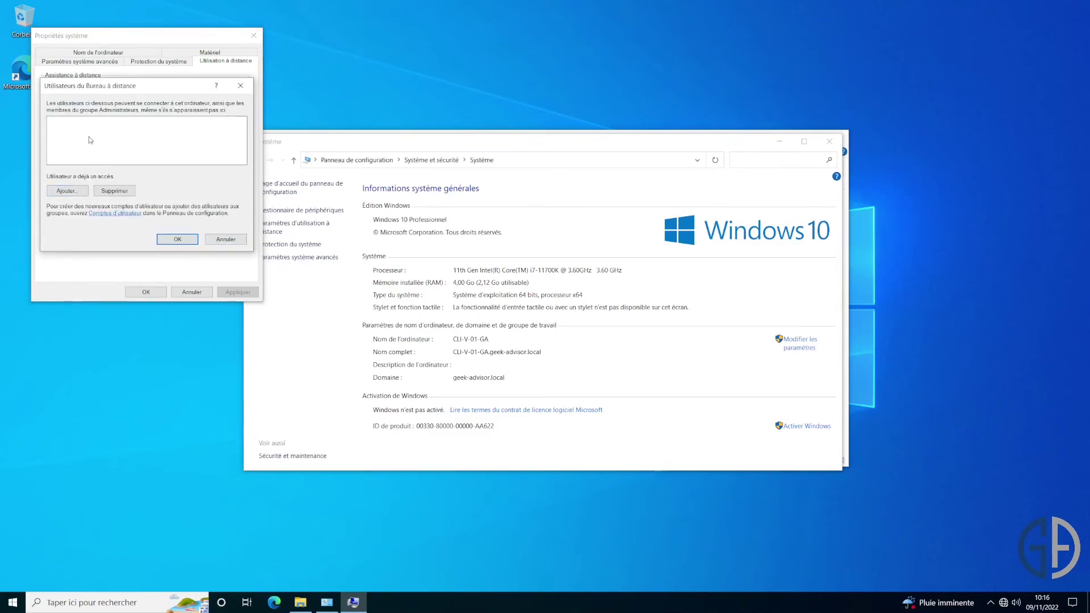
left_click(73, 194)
type("GA01")
key("Return")
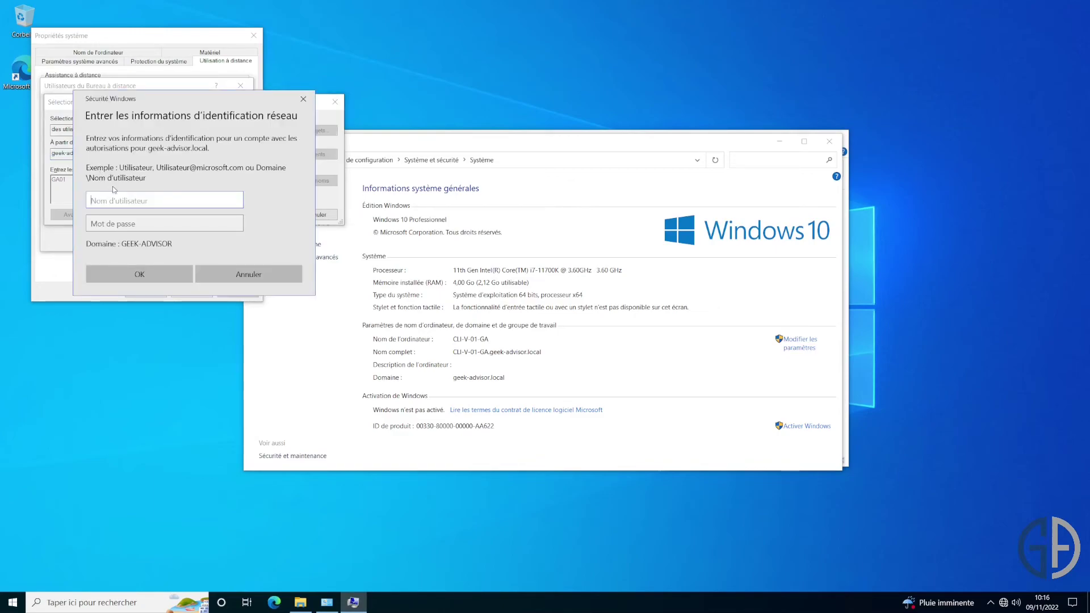
type("GEEK-Advisor\\Administrateur")
key("Tab")
type("•••••••••")
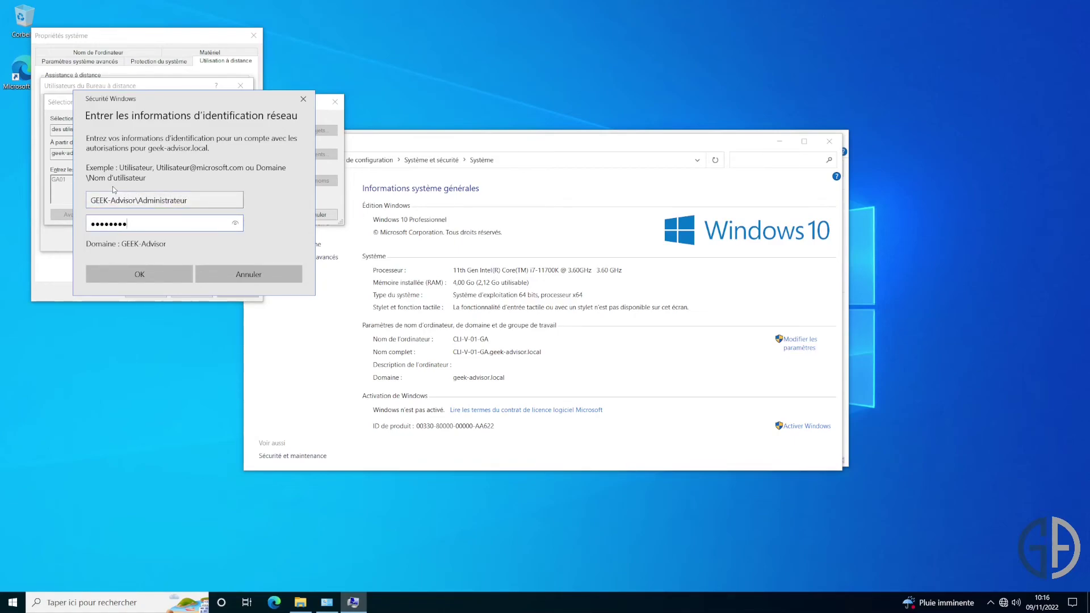
key("Return")
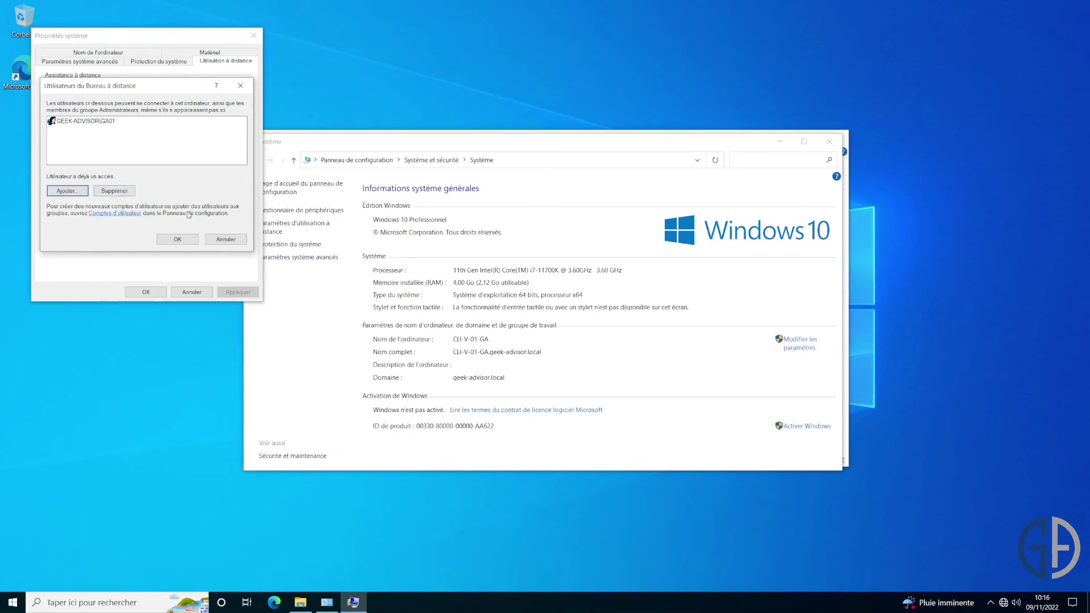
left_click(188, 243)
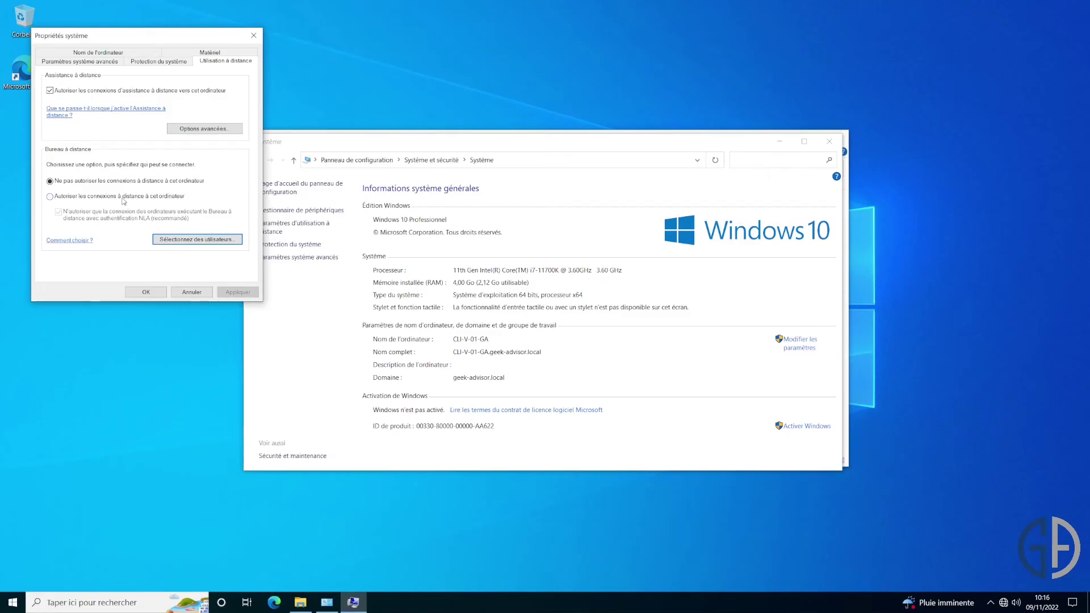
left_click(237, 292)
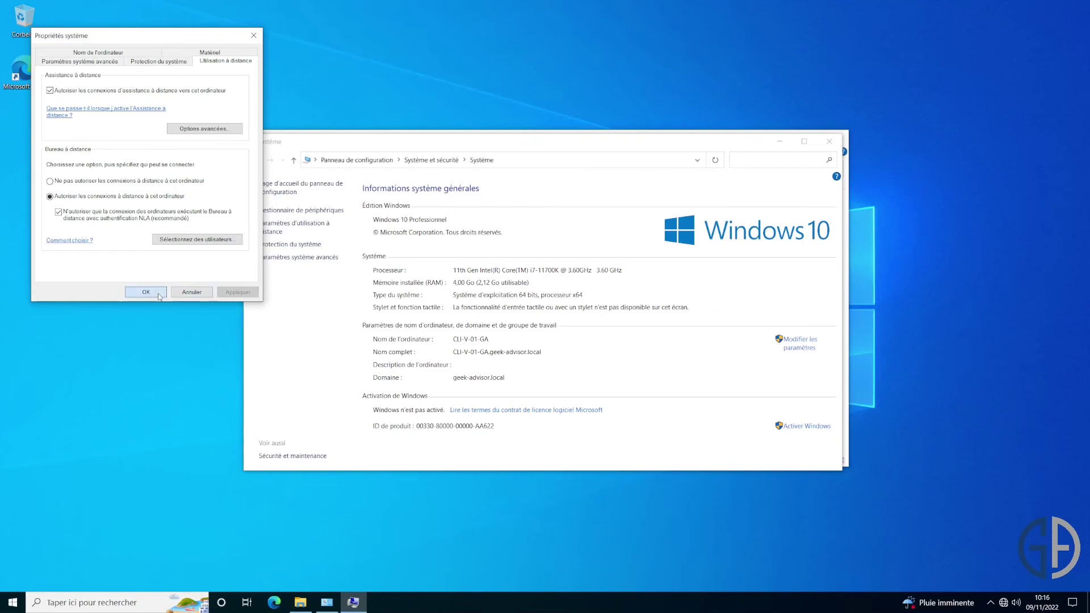
left_click(146, 292)
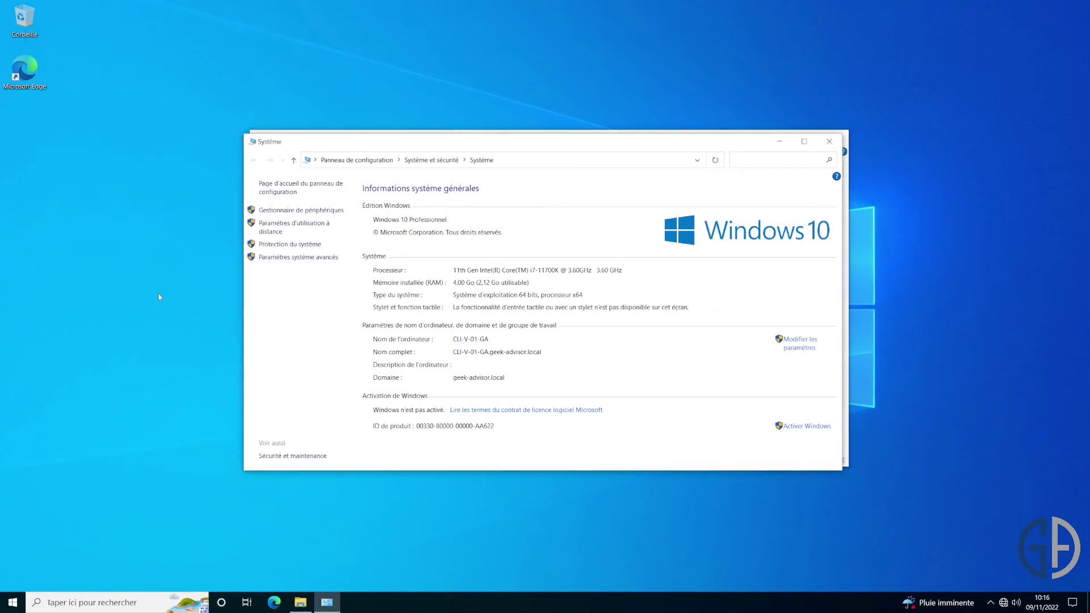
Close the System and Ce PC windows and sign out of the local session.
left_click(830, 142)
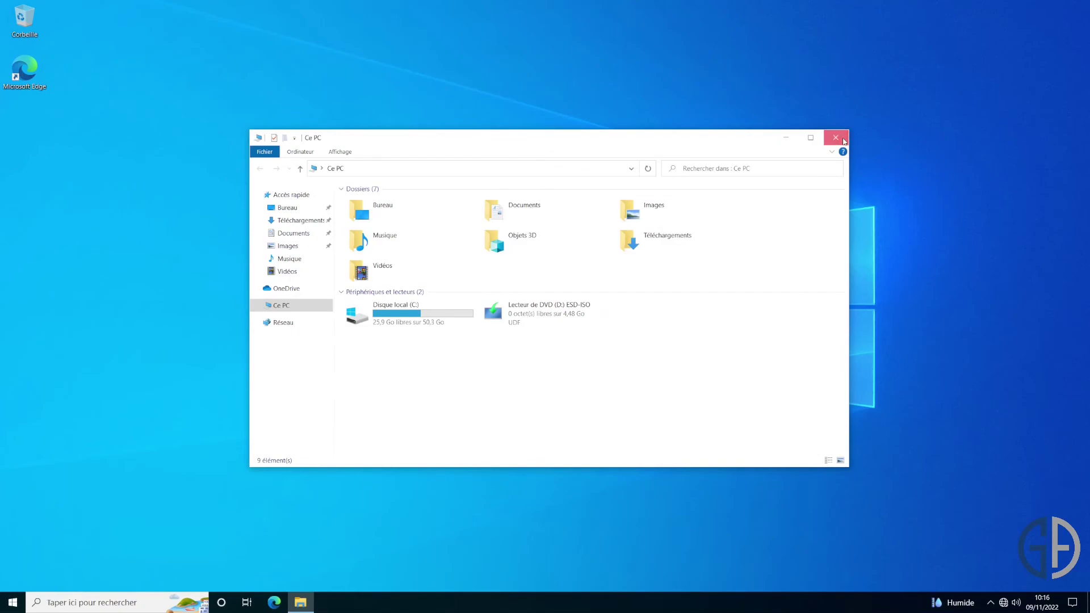
left_click(836, 138)
right_click(13, 602)
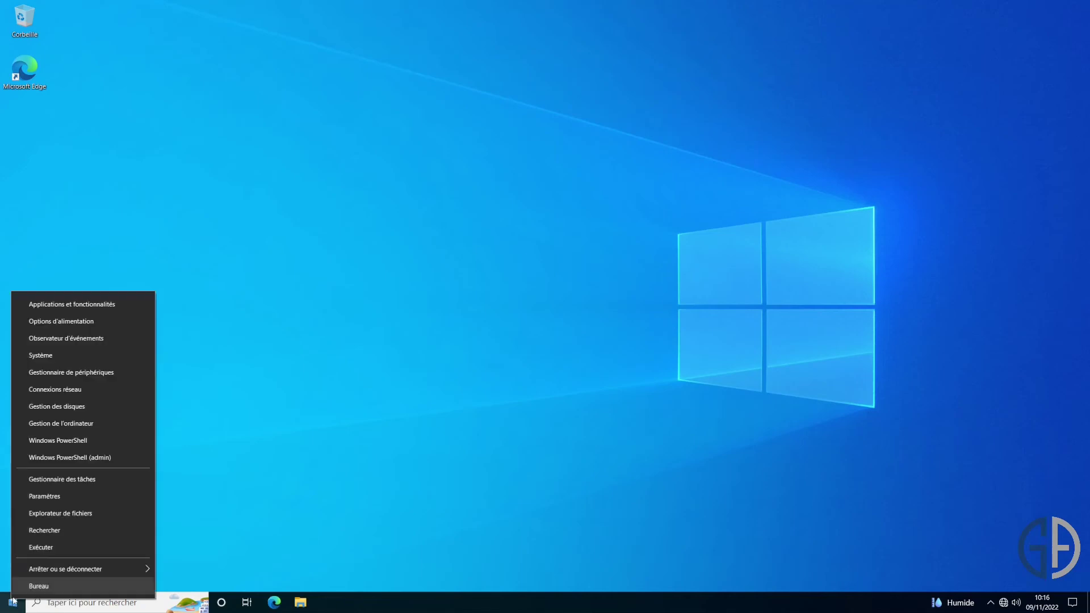
mouse_move(85, 568)
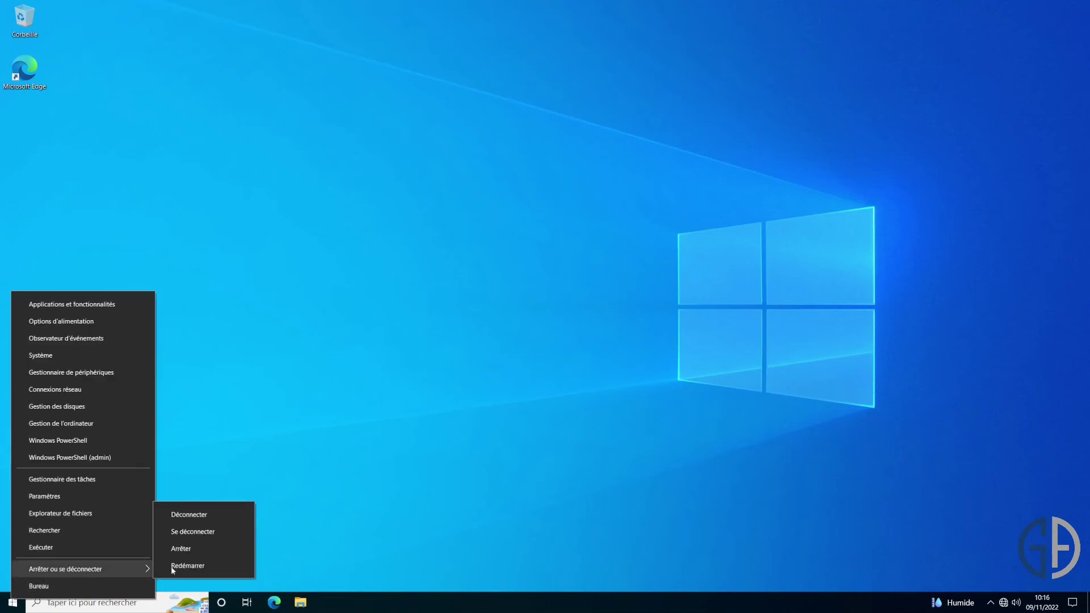
left_click(245, 531)
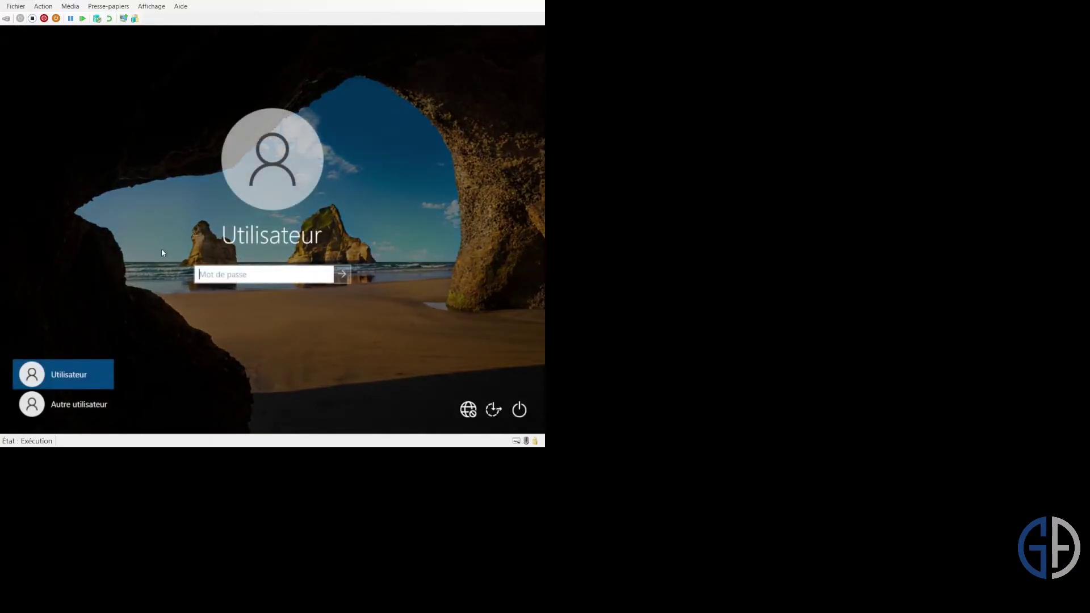
Sign in as GA01 under Other user, then check the signed-in account from the Start menu.
left_click(99, 405)
type("GA01")
key("Tab")
type("•••••••••")
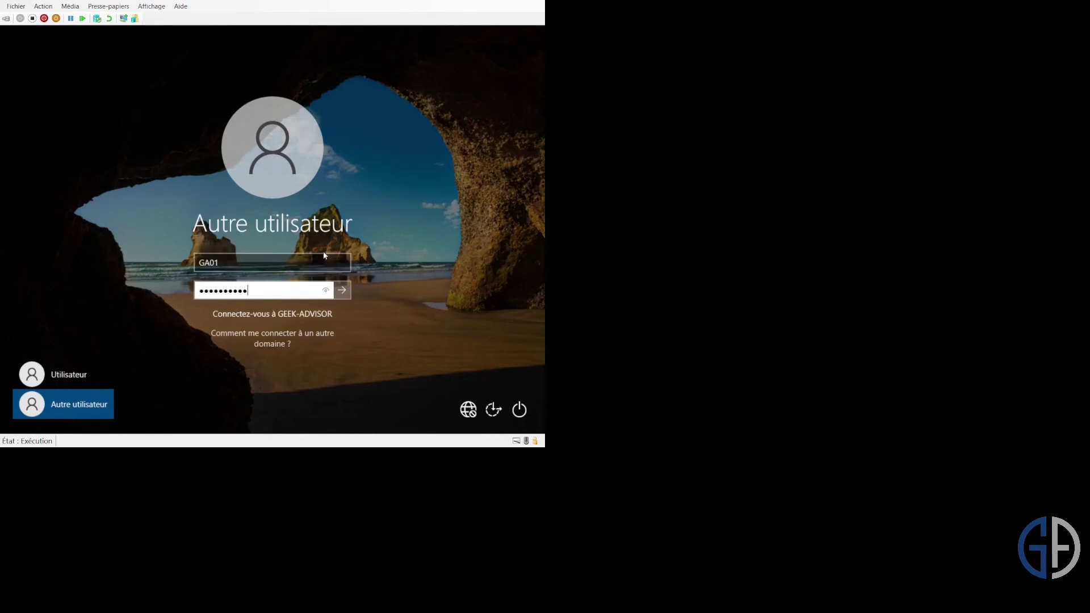
key("Return")
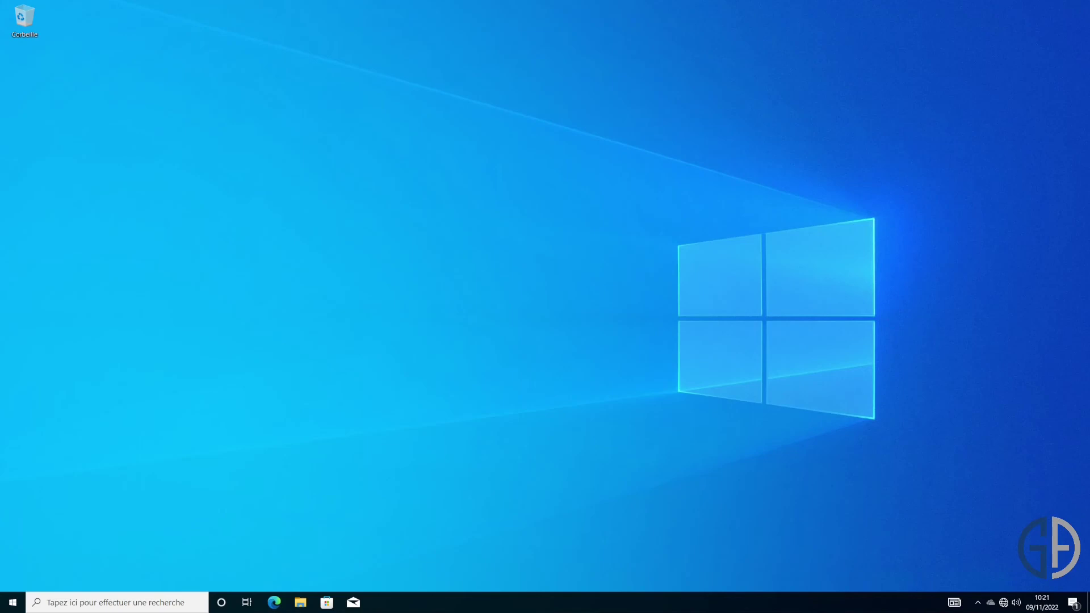
left_click(17, 597)
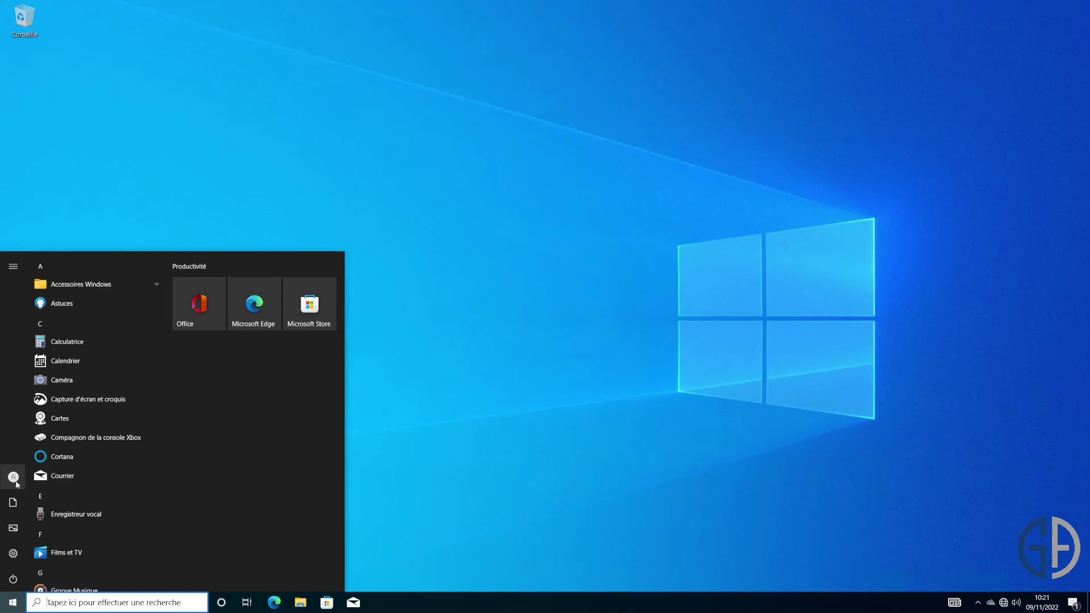
mouse_move(29, 487)
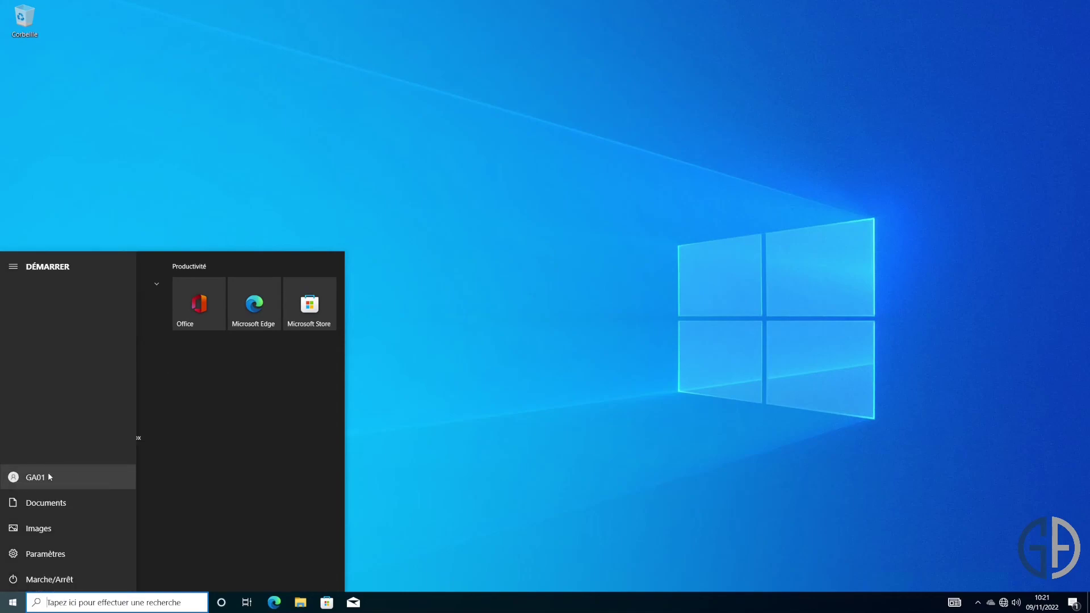